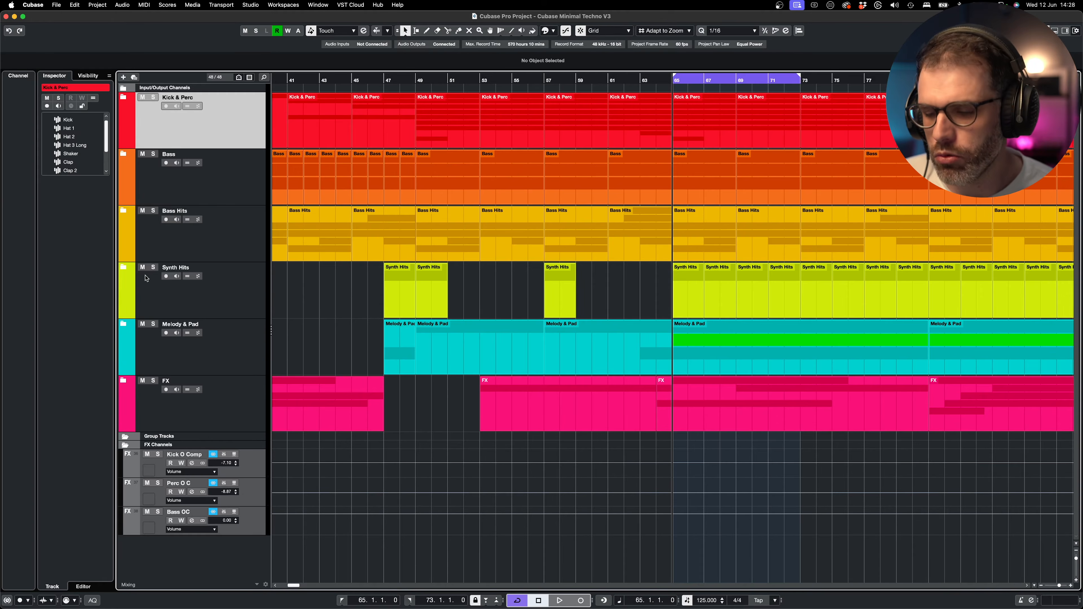
- Solo and expand the Bass Hits folder, and set the loop around its clip from bar 65 to 69
left_click(153, 211)
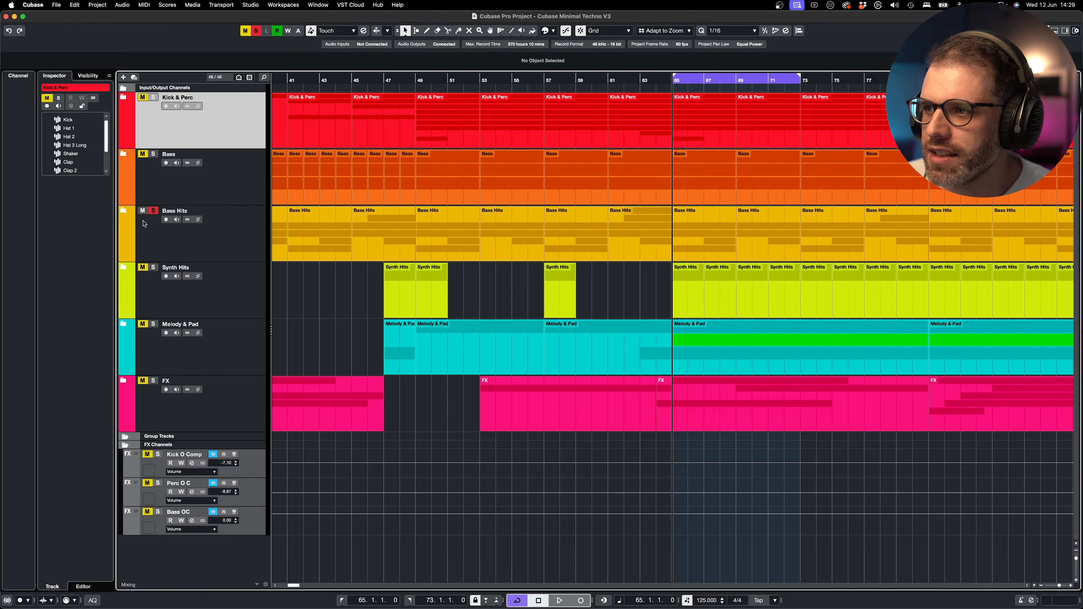
left_click(123, 210)
left_click(719, 248)
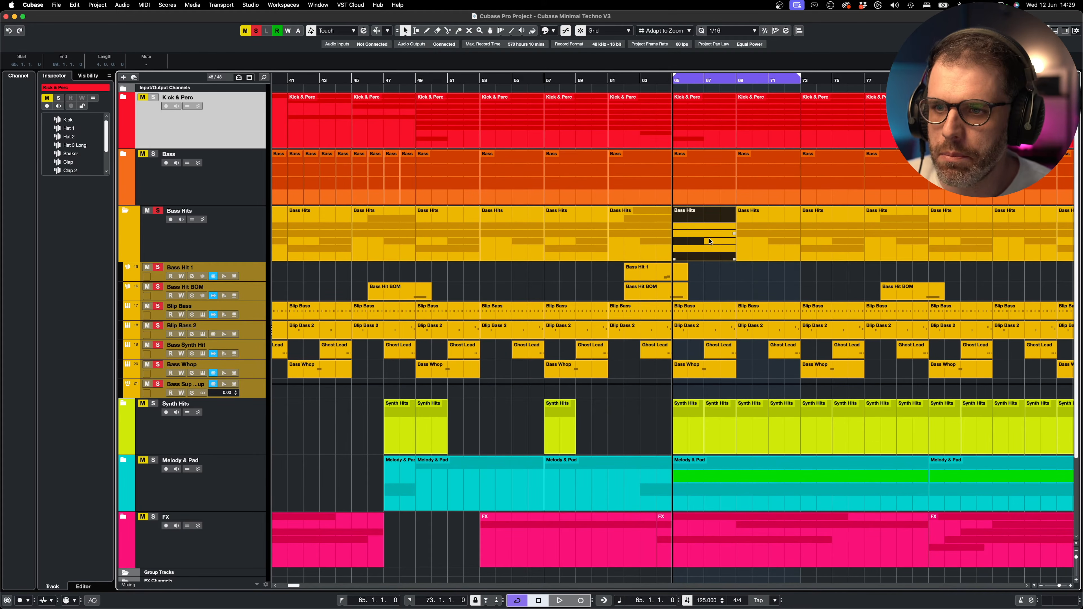
key("h")
key("h")
key("h")
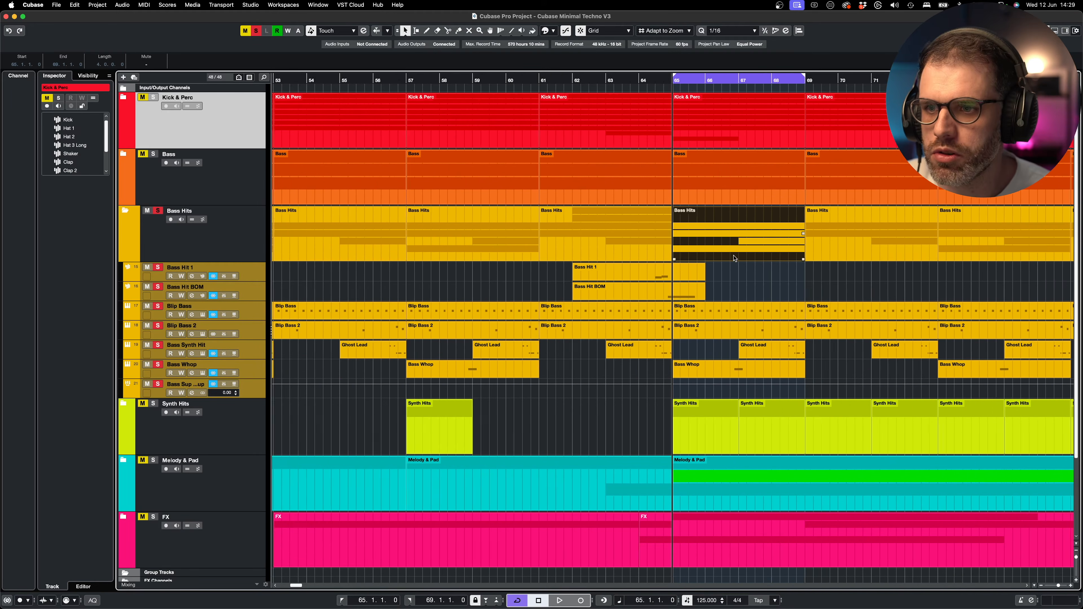
- Select the Bass Hit 1 and Bass Hit BOM clips before bar 65 and set the loop range to bars 64–65
scroll(792, 291, "left", 4)
scroll(787, 291, "right", 9)
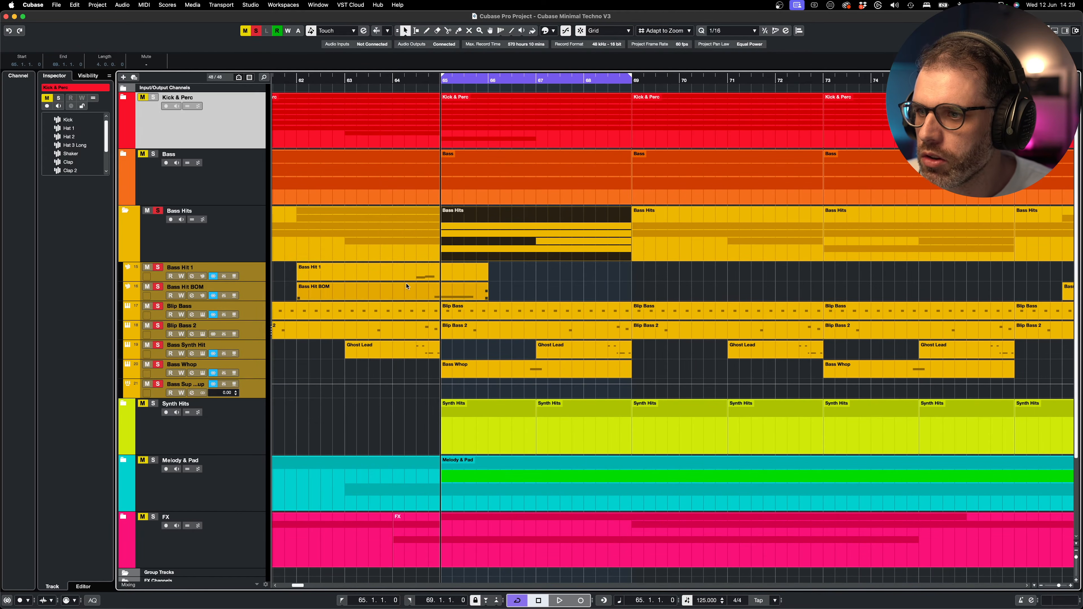
left_click_drag(508, 270, 427, 290)
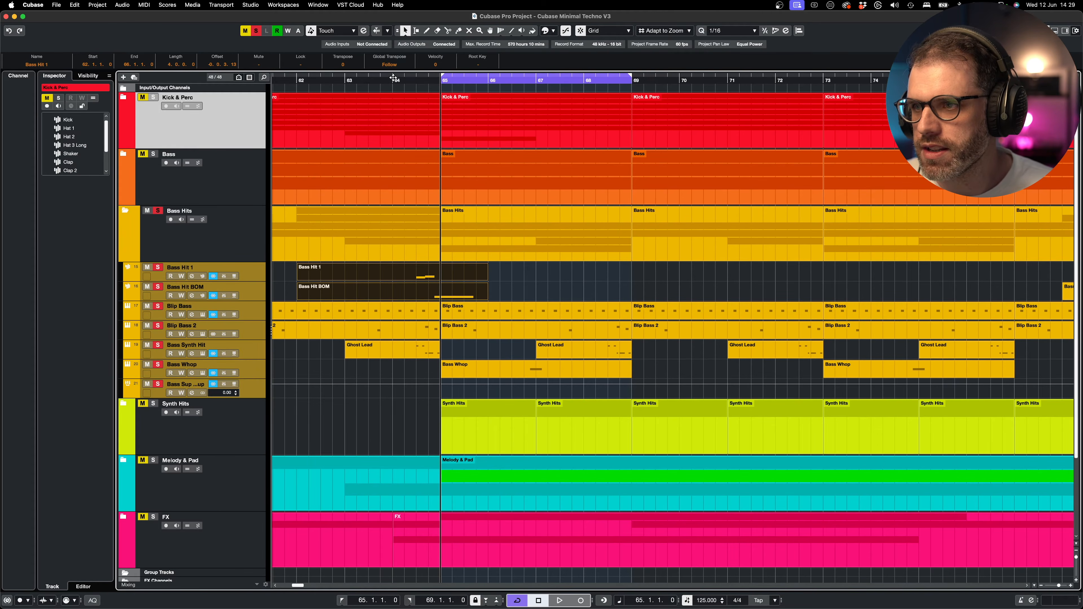
mouse_move(394, 77)
left_mouse_down()
mouse_move(465, 76)
mouse_move(440, 75)
left_mouse_up()
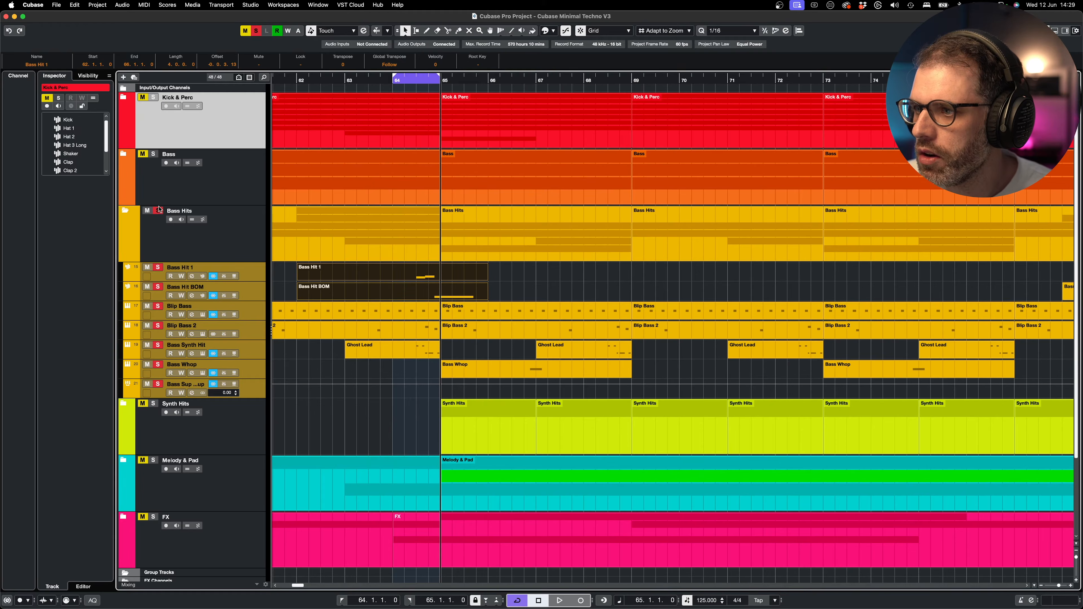
- Unsolo the Bass Hits folder, then solo only the Bass Hit 1 and Bass Hit BOM tracks and audition them together
left_click(155, 227)
left_click(157, 210)
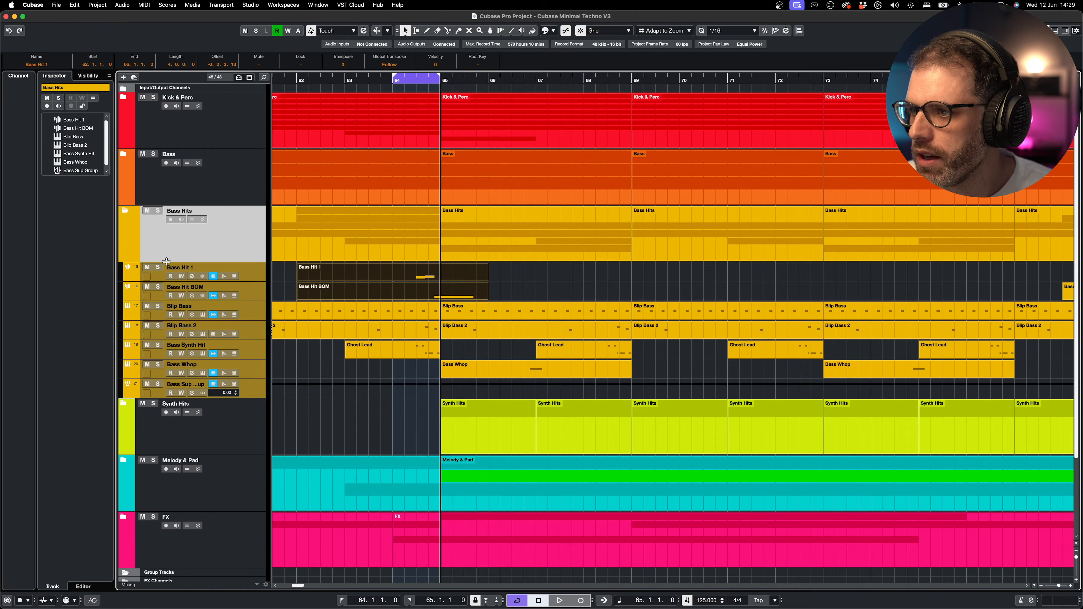
left_click(158, 268)
left_click(158, 286)
key("space")
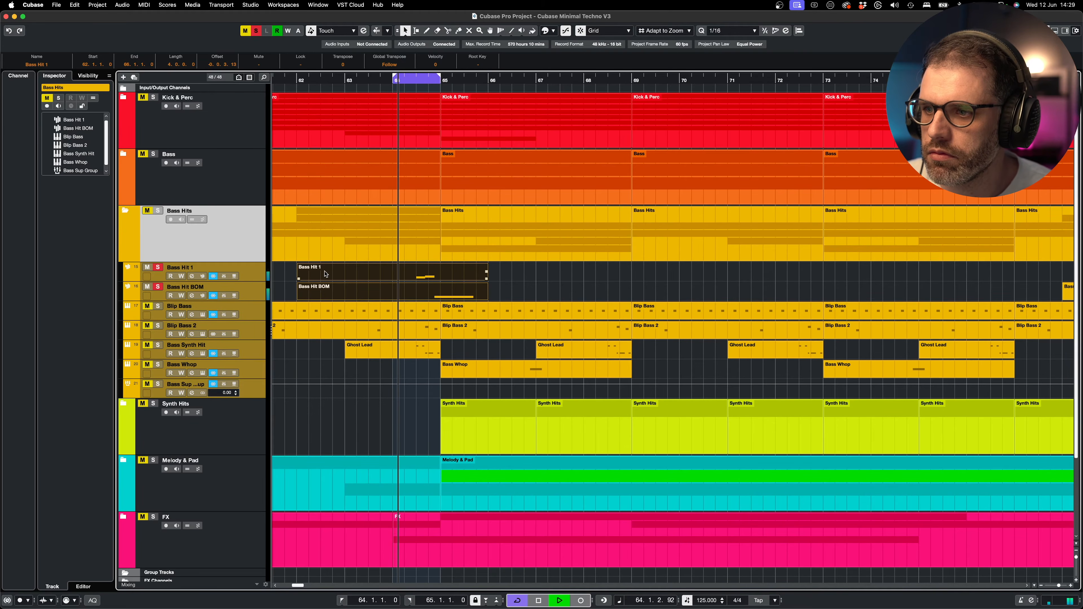
key("space")
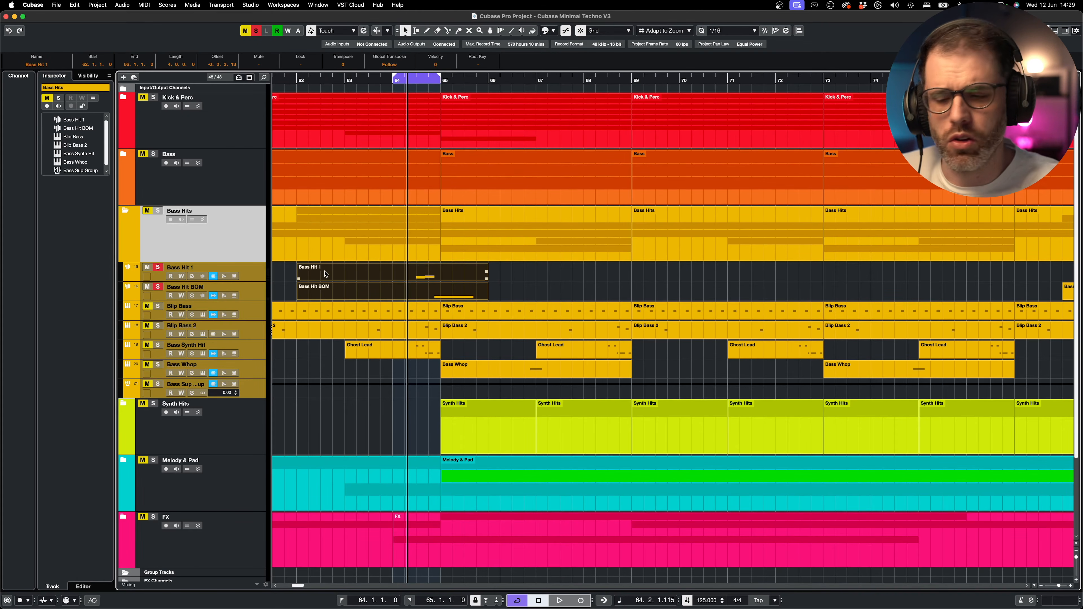
- Select the Bass Hit 1 clip, remove the solo from Bass Hit BOM, and audition Bass Hit 1 alone
left_click(495, 274)
left_click(469, 272)
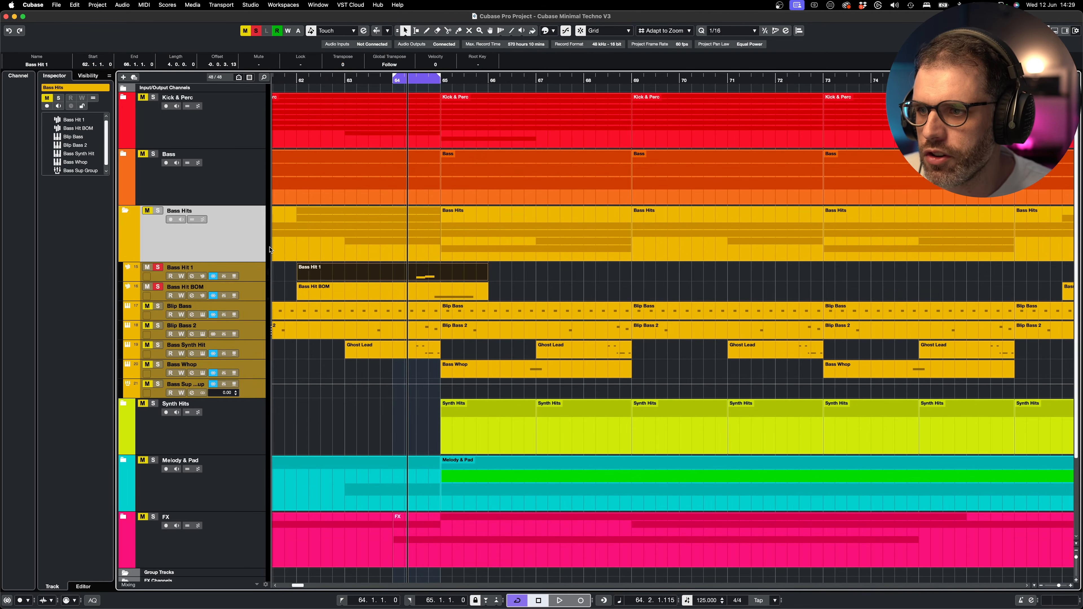
left_click(158, 288)
key("space")
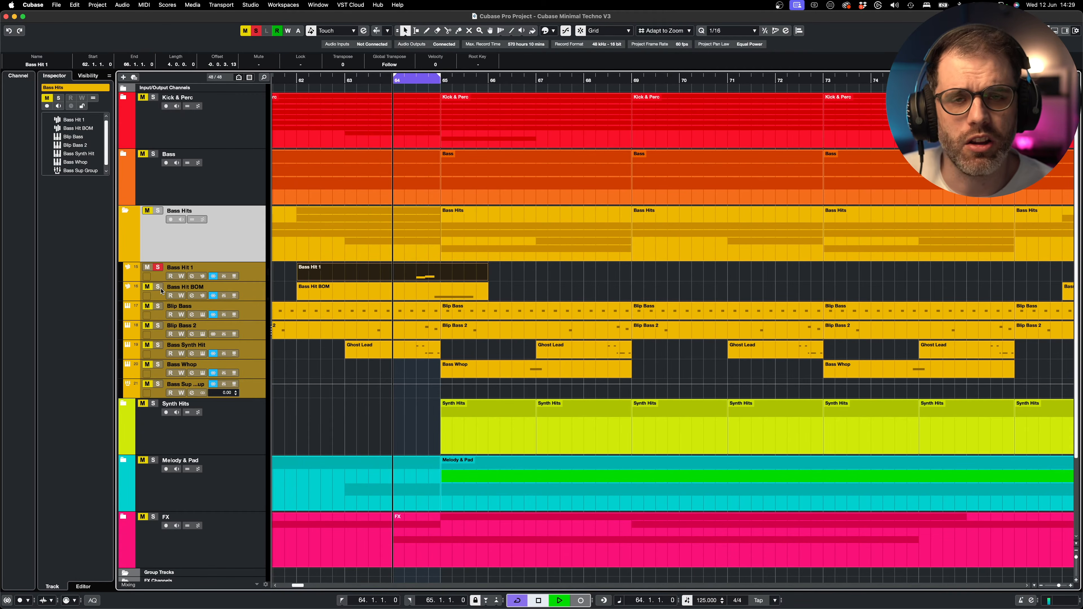
key("space")
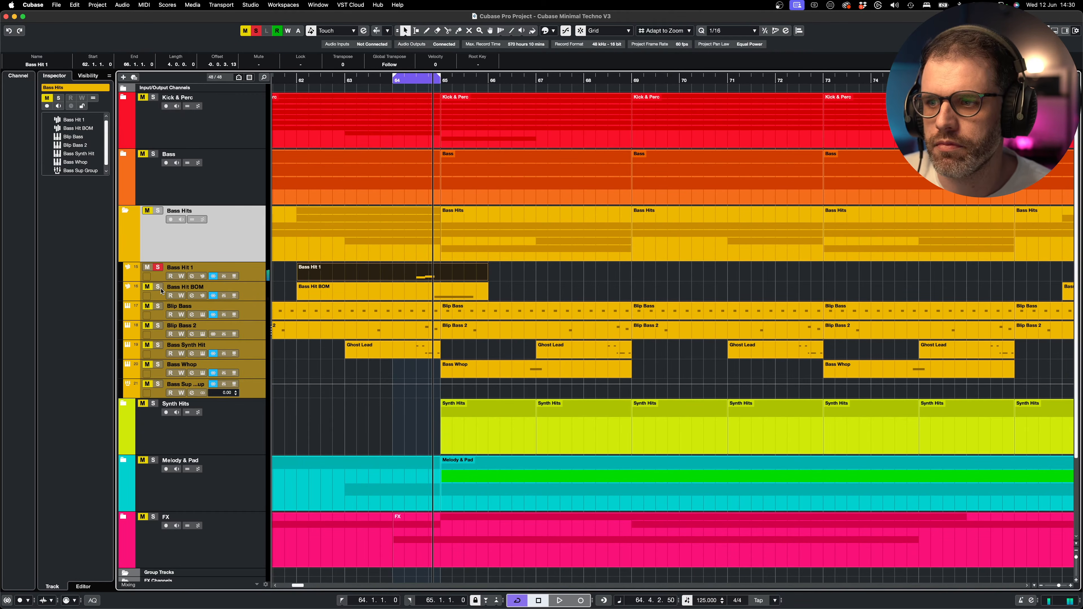
- Switch the solo from Bass Hit 1 to Bass Hit BOM and audition that track alone
left_click(158, 287)
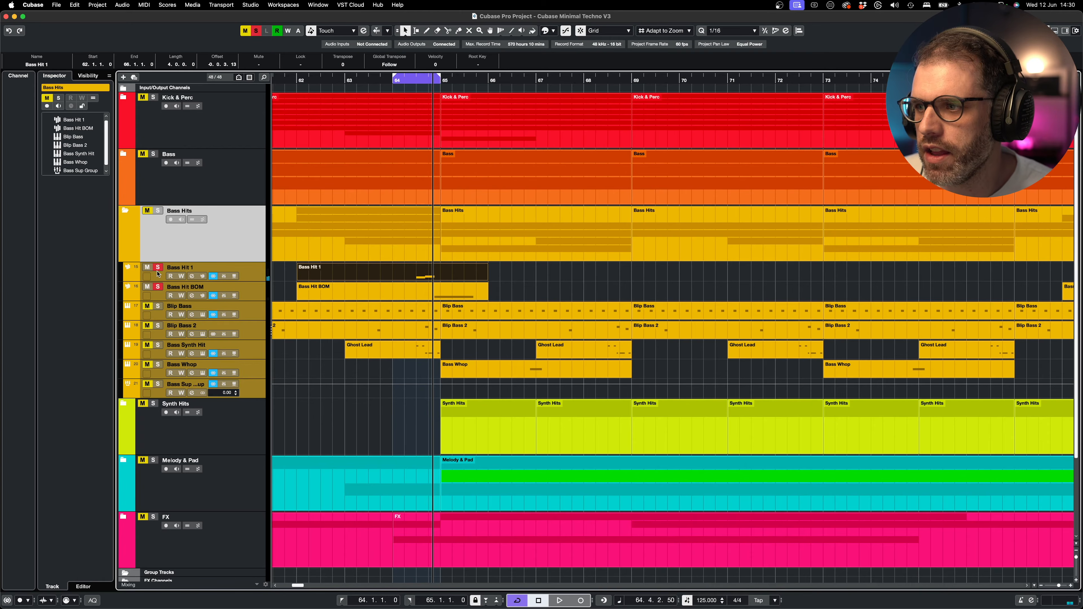
left_click(157, 268)
key("space")
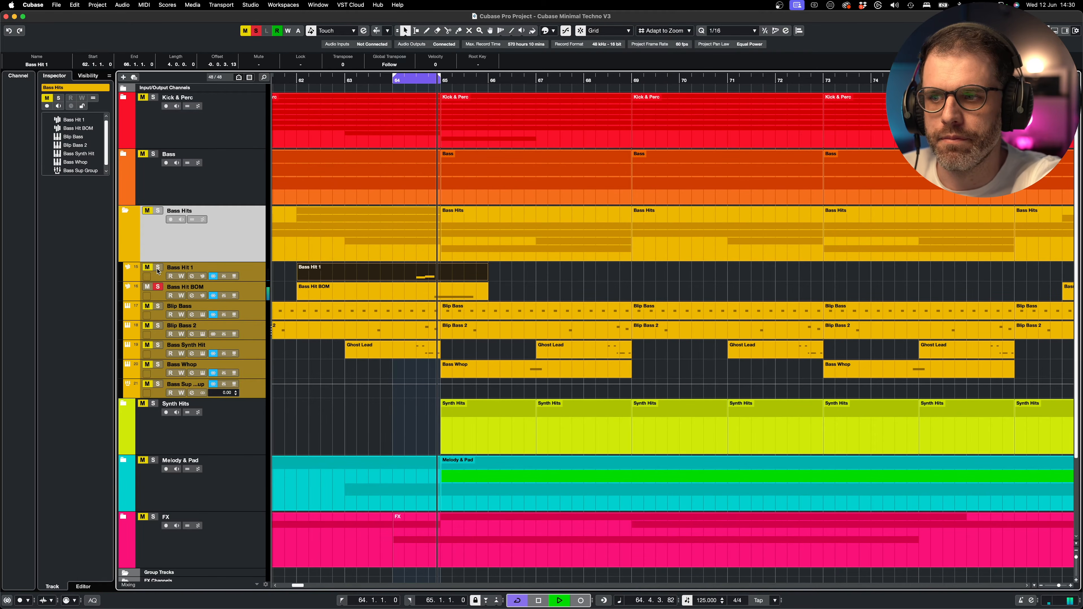
key("space")
- Solo Bass Hit 1 alone, bypass all its insert effects, and audition the dry sound
left_click(158, 268)
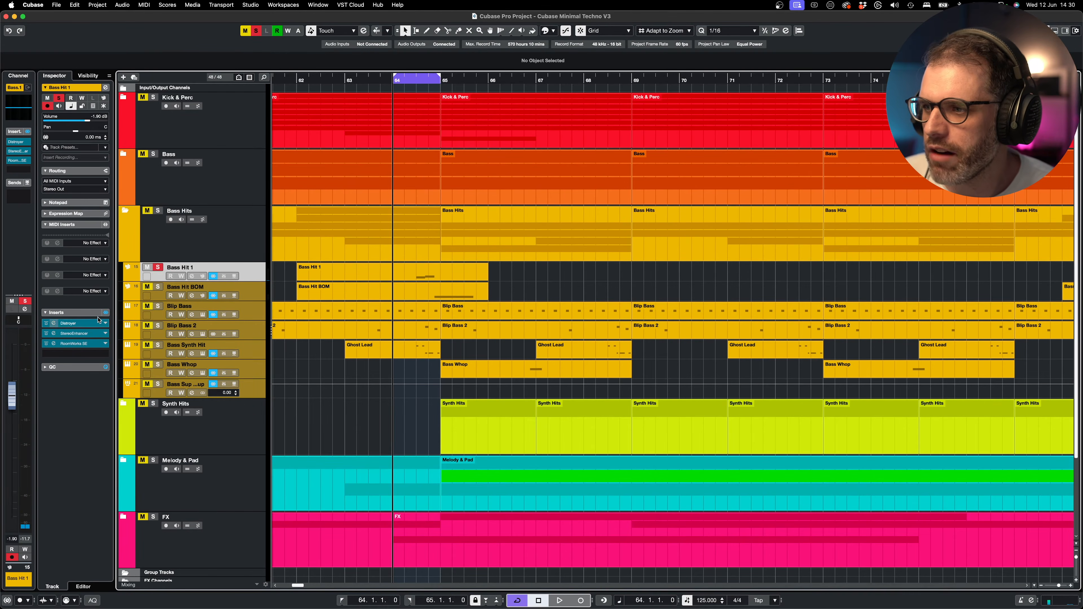
left_click(105, 312)
key("space")
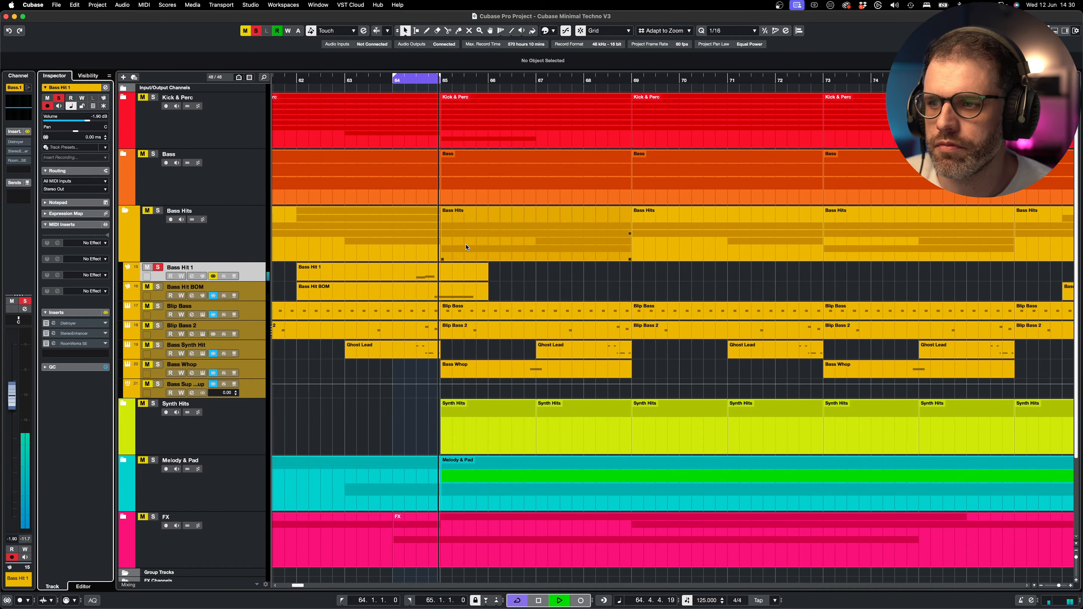
key("space")
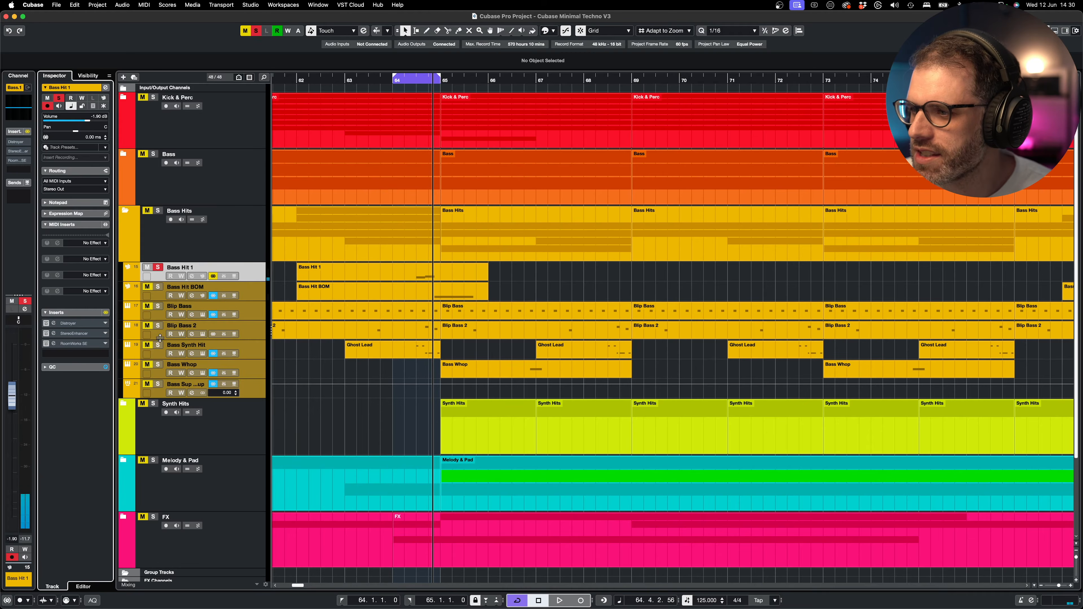
- Reactivate the Distroyer insert on Bass Hit 1, review its settings while auditioning the distorted sound, and close its editor
left_click(47, 324)
left_click(54, 324)
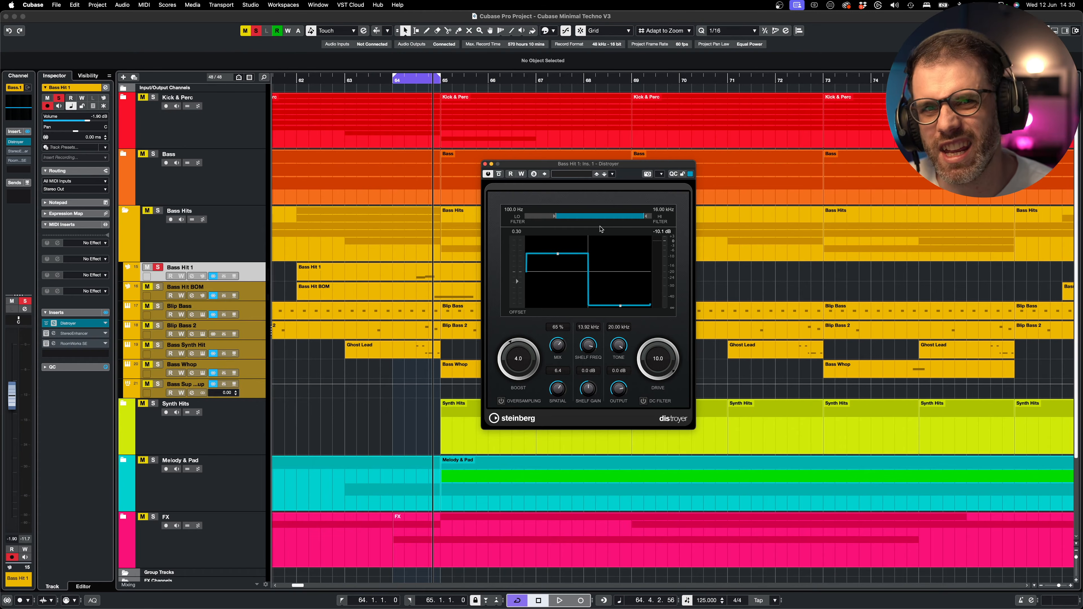
key("space")
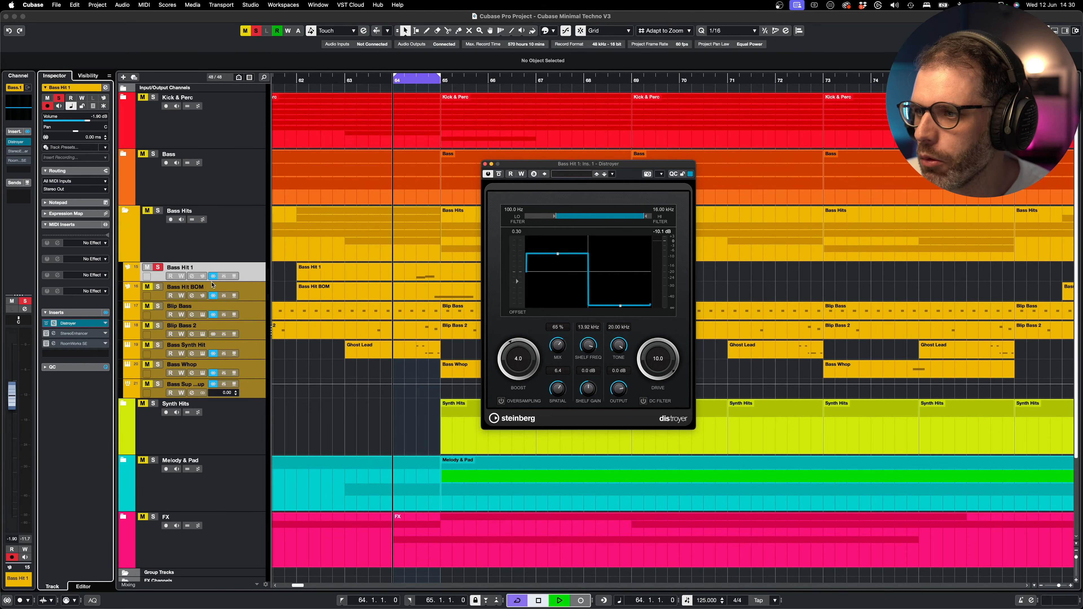
key("space")
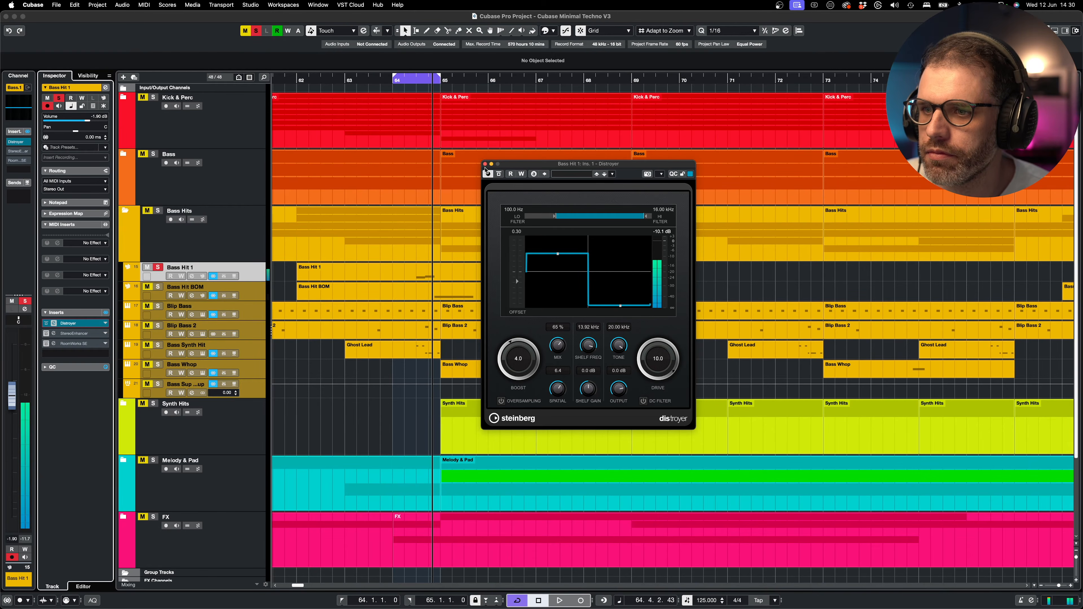
left_click(485, 164)
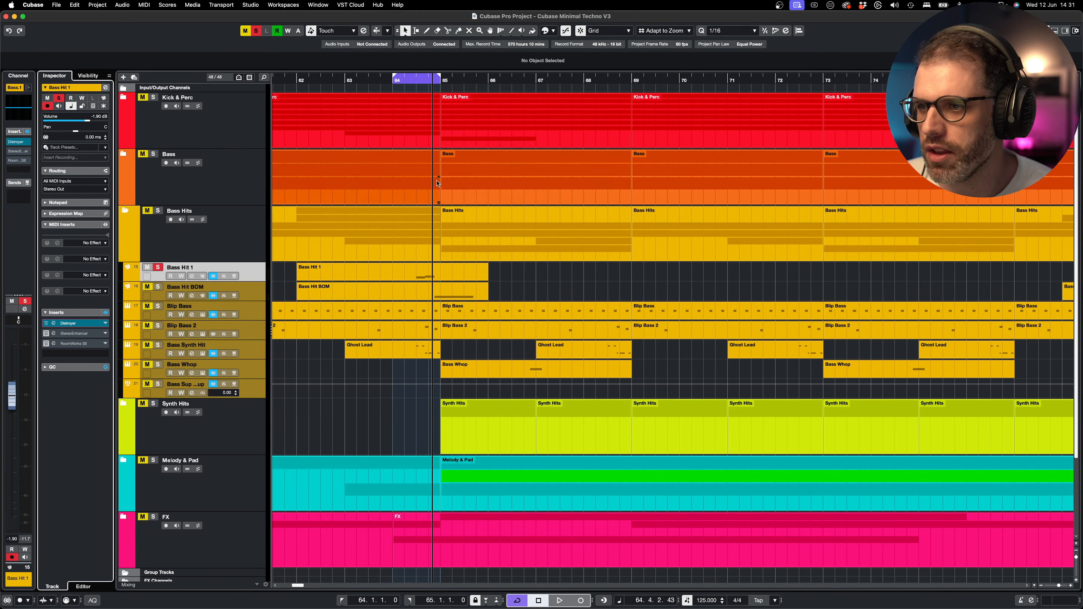
- Reactivate the StereoEnhancer insert on Bass Hit 1, compare the loop with and without it, and close its editor with the effect active
left_click(55, 333)
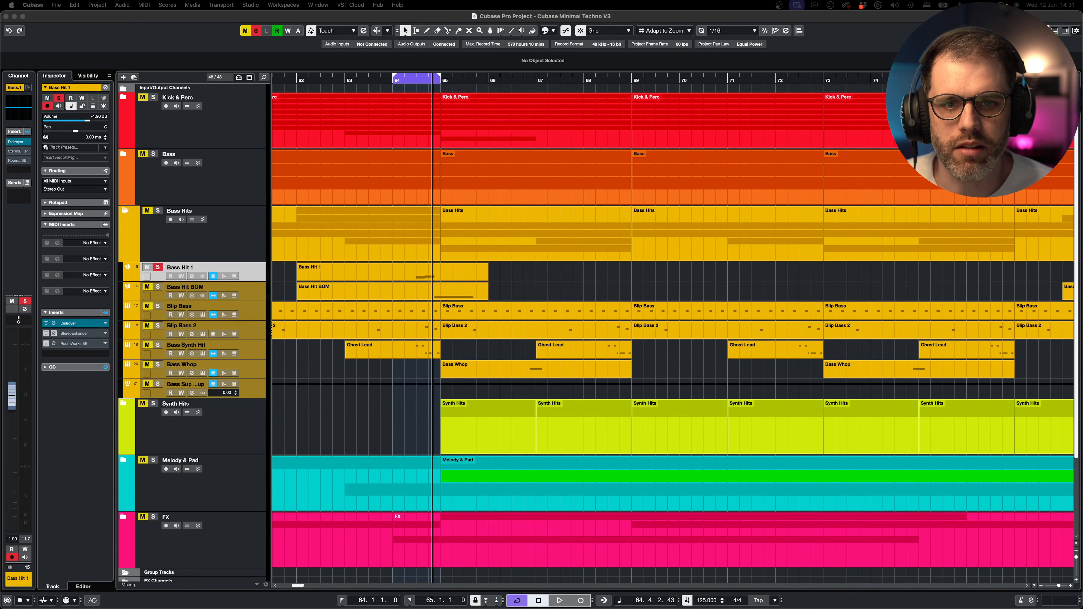
left_click_drag(1082, 198, 631, 199)
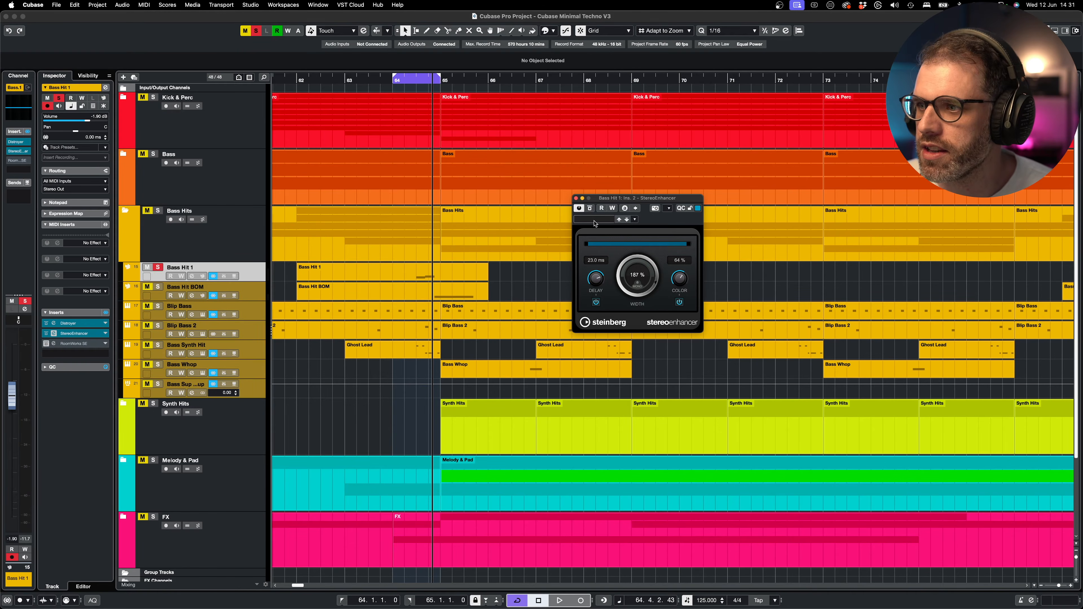
key("space")
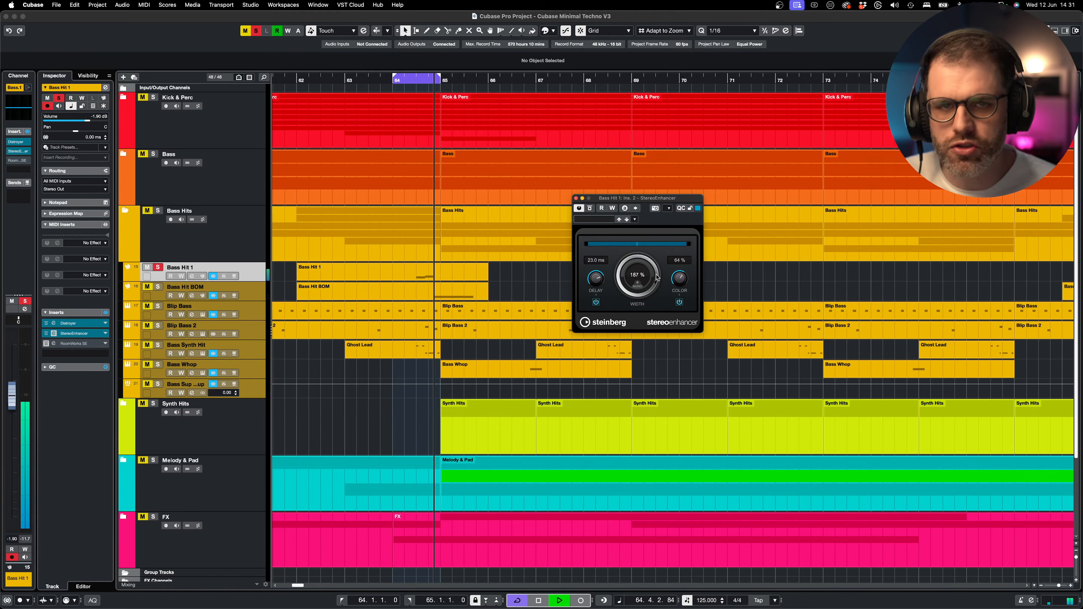
left_click(590, 209)
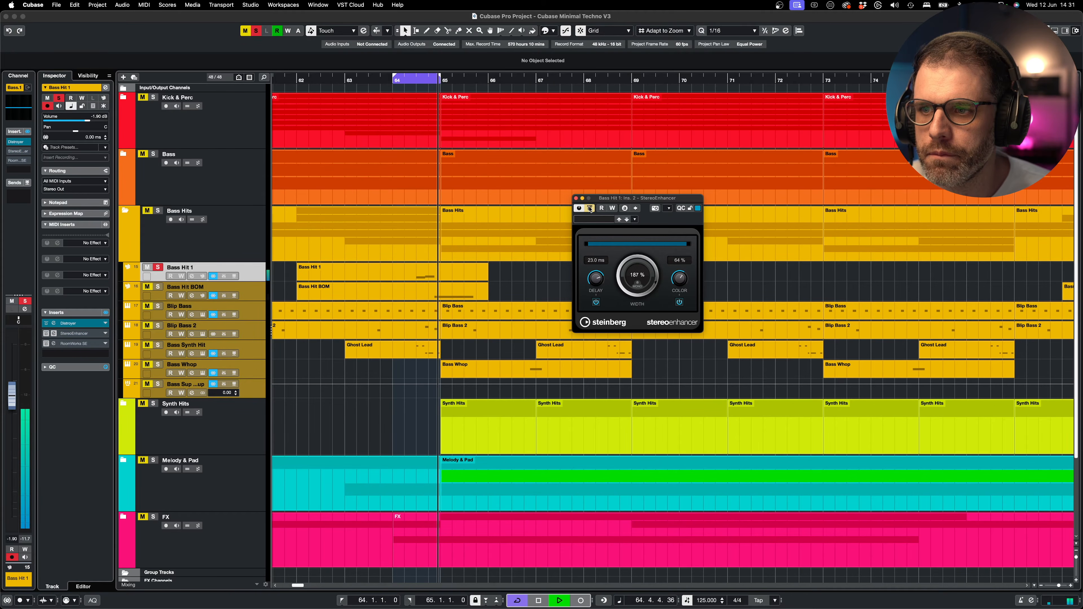
left_click(590, 209)
key("space")
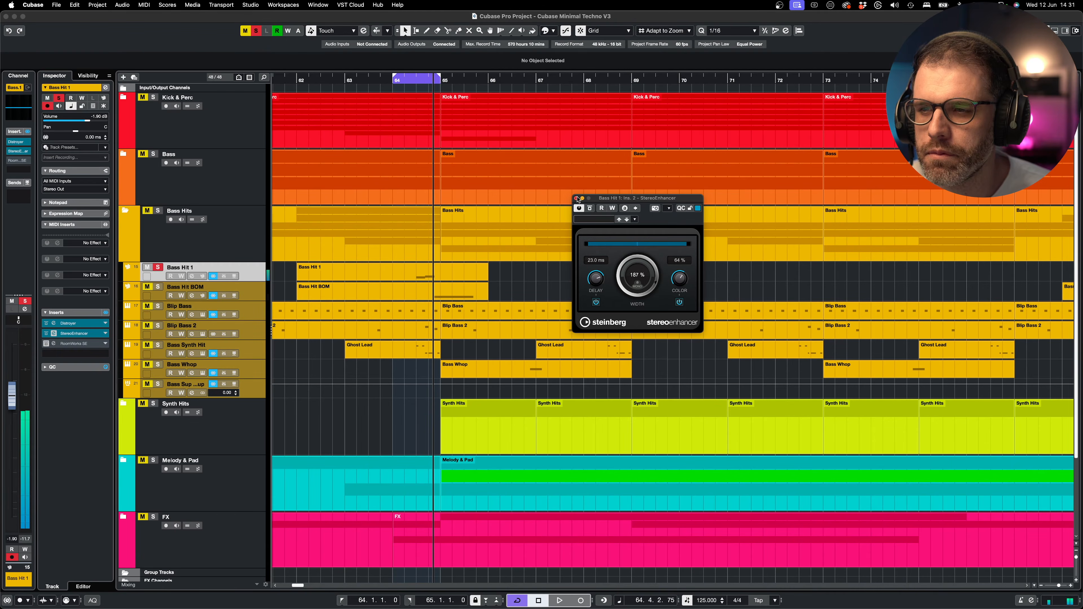
left_click(577, 198)
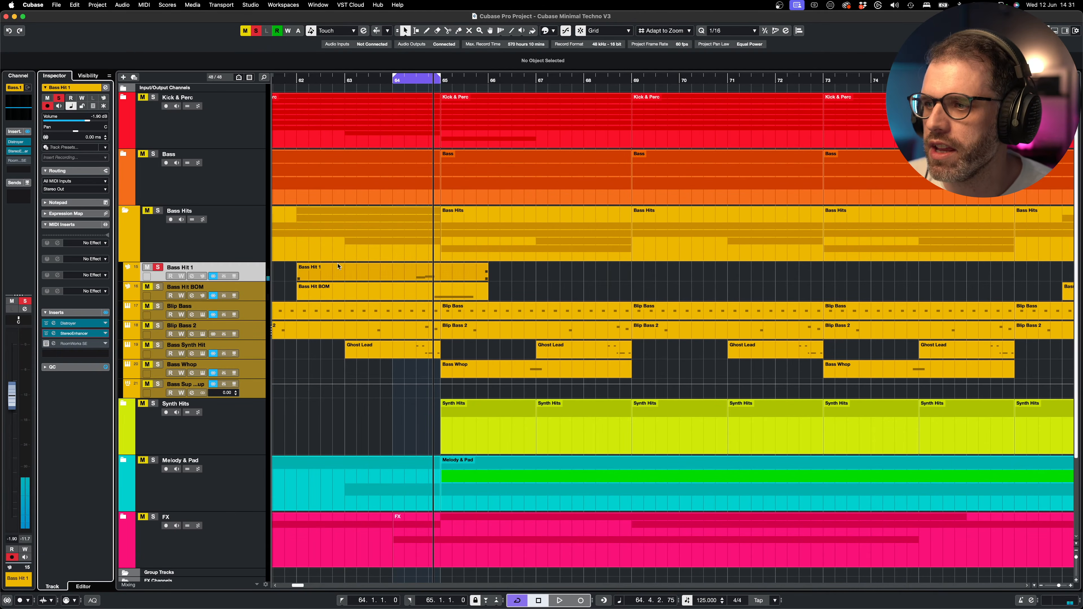
- Open the RoomWorks SE insert on Bass Hit 1, reactivate it during playback to hear the reverb, and close its editor
left_click(53, 343)
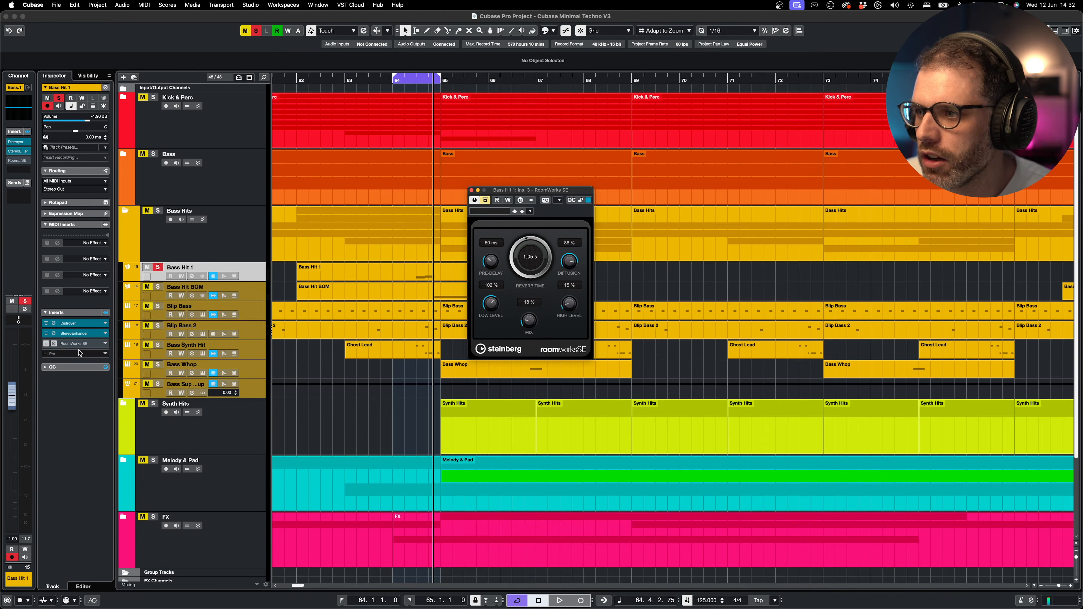
key("space")
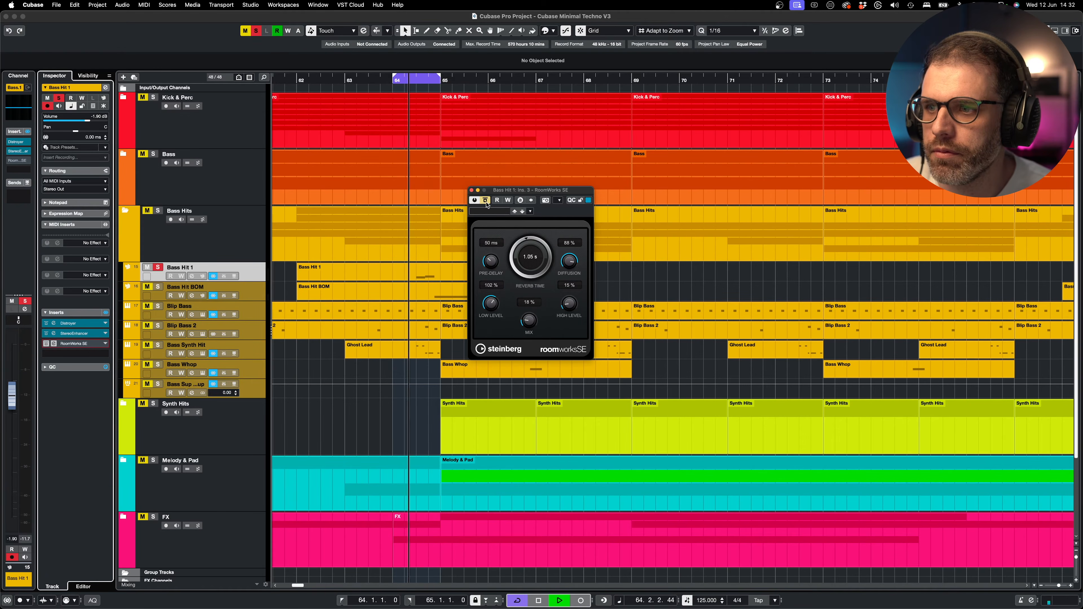
left_click(486, 201)
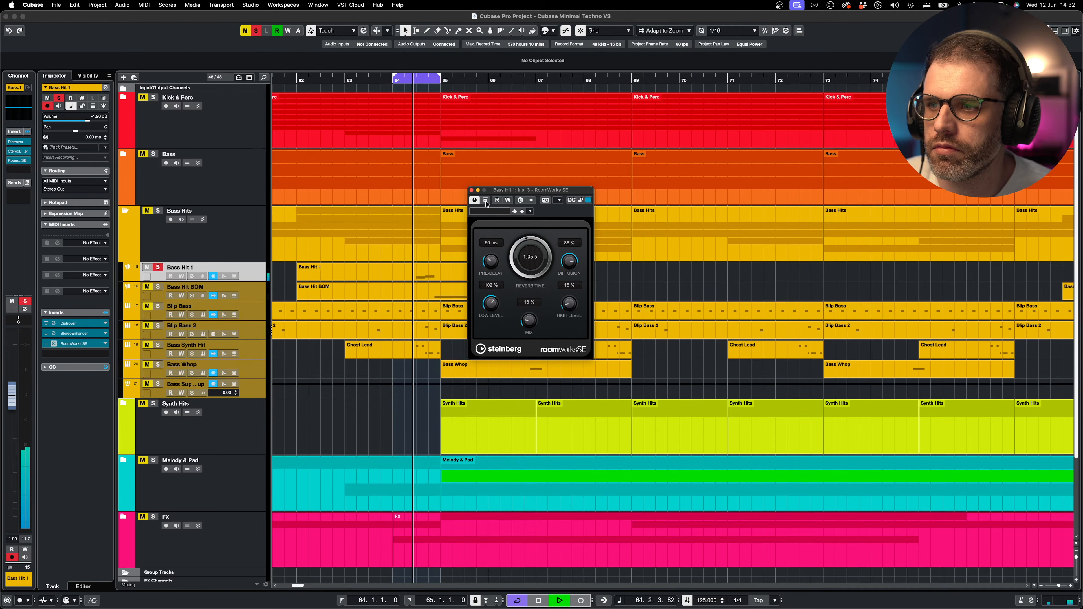
key("space")
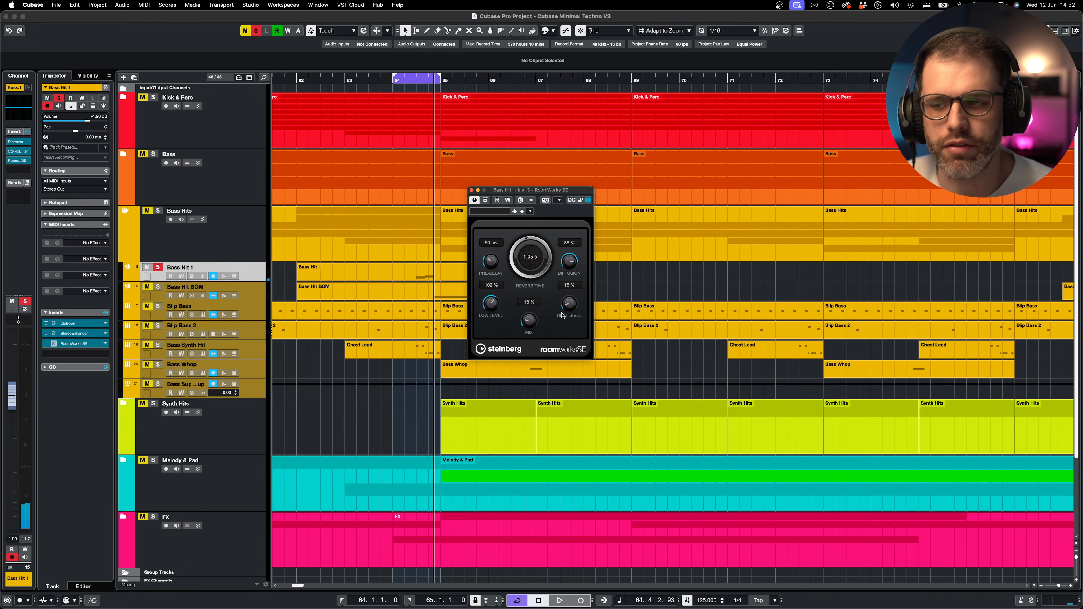
left_click(472, 190)
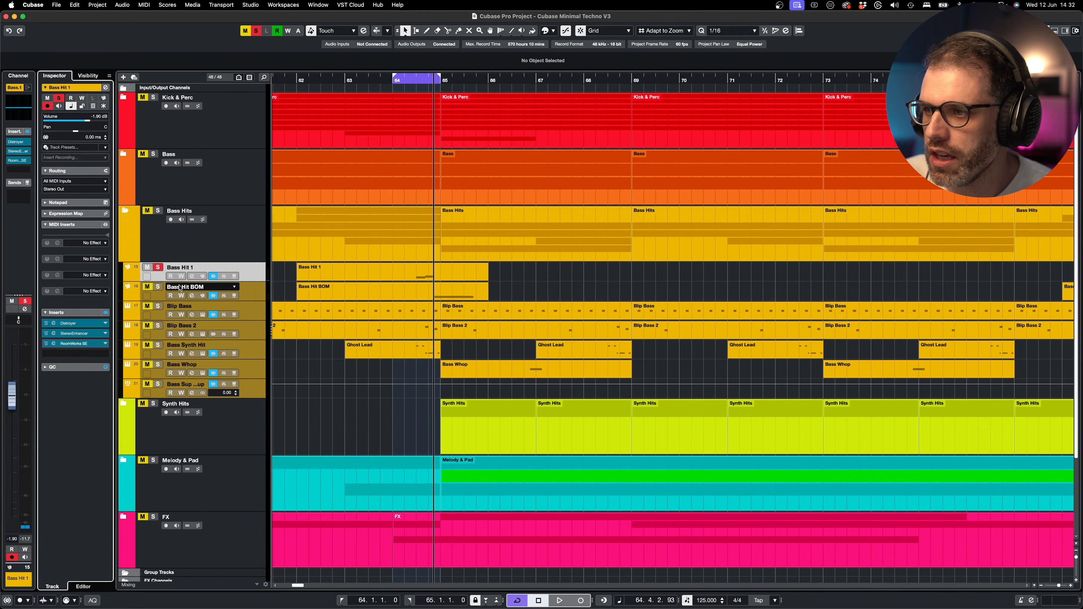
- Solo Bass Hit BOM in place of Bass Hit 1 and audition its part of the loop
left_click(157, 286)
left_click(155, 267)
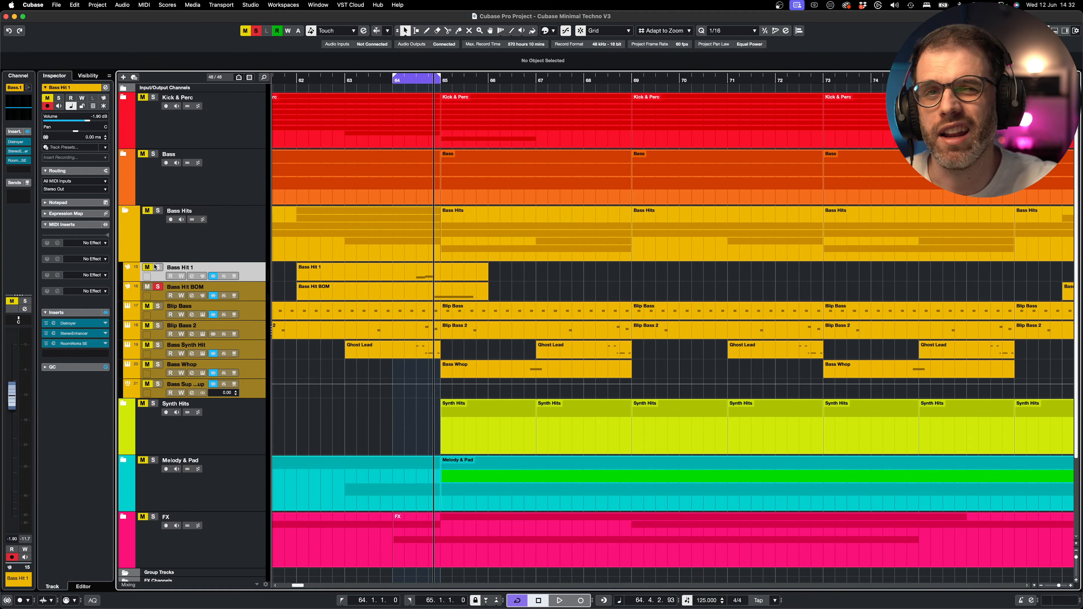
key("space")
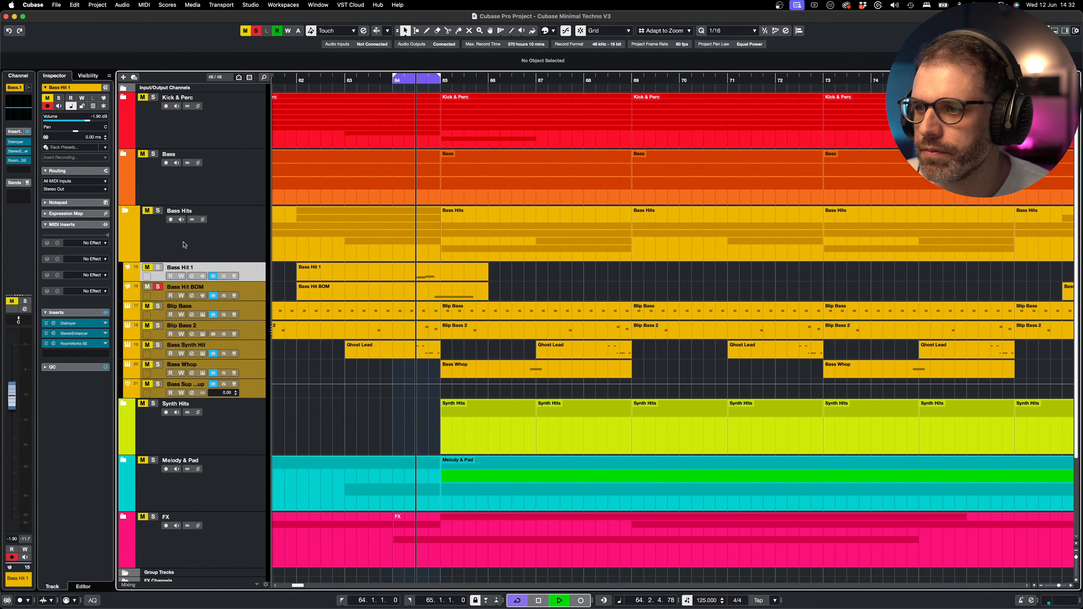
key("space")
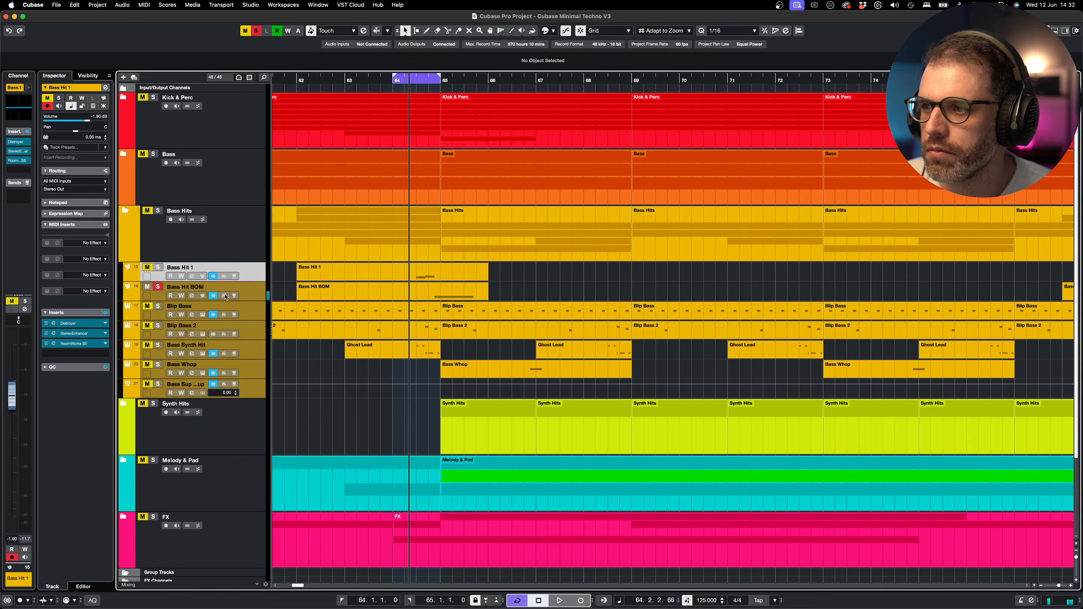
- Select the Bass Hit BOM track, bypass its insert effects, and audition the dry sound in the loop
left_click(253, 295)
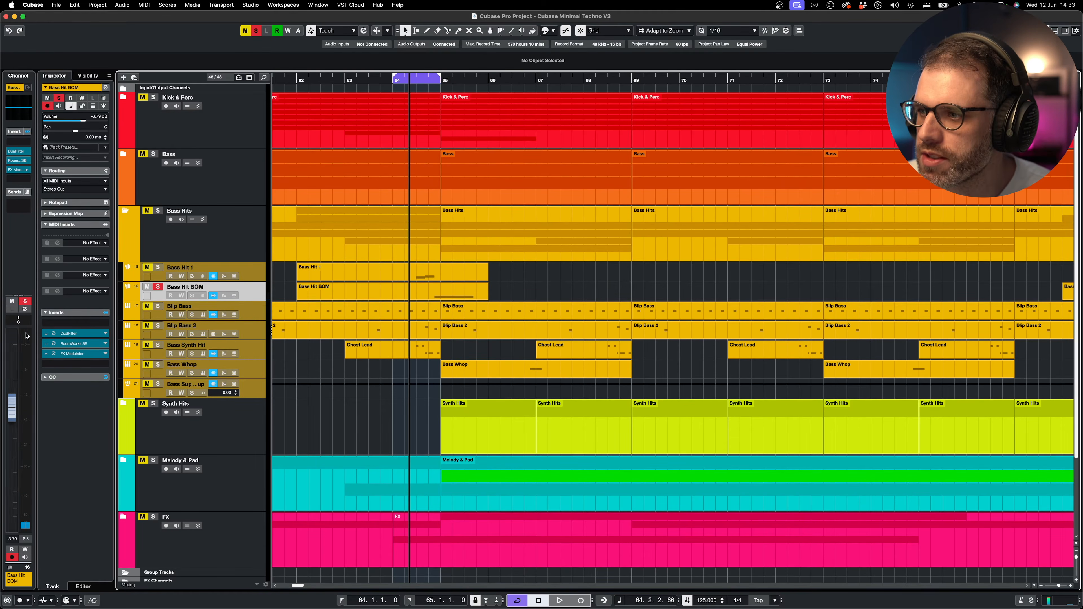
left_click(106, 313)
key("space")
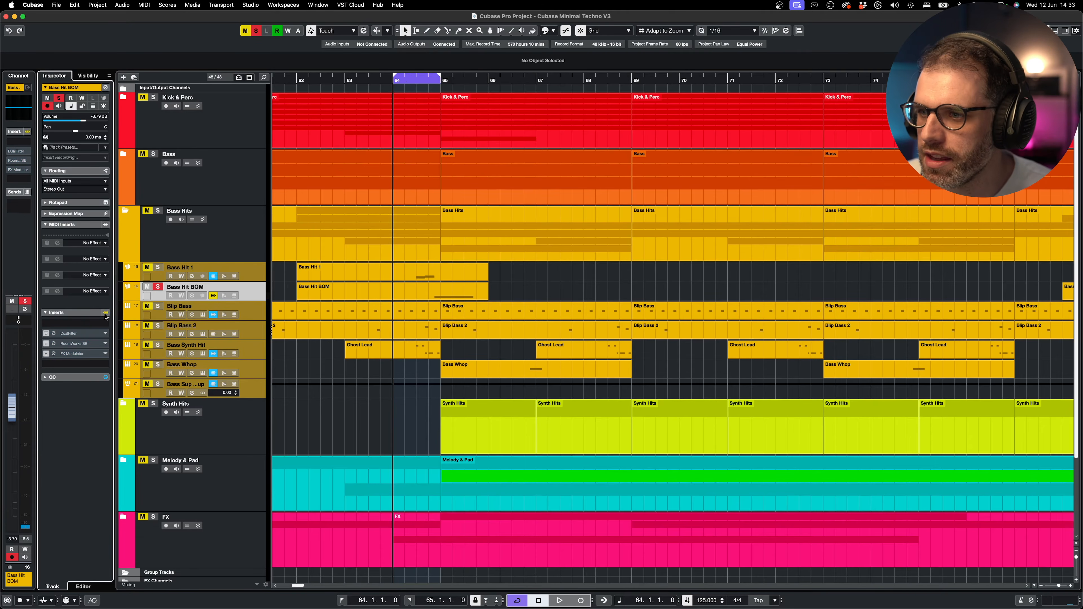
key("space")
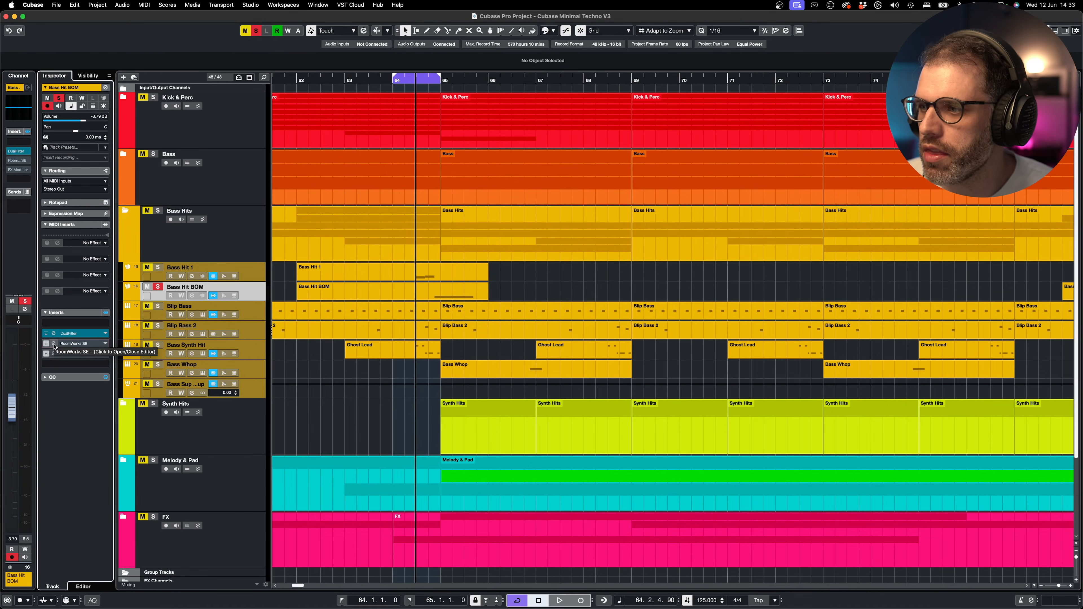
- Open the RoomWorks SE insert on Bass Hit BOM, review its reverb settings, and reactivate it during playback
left_click(54, 344)
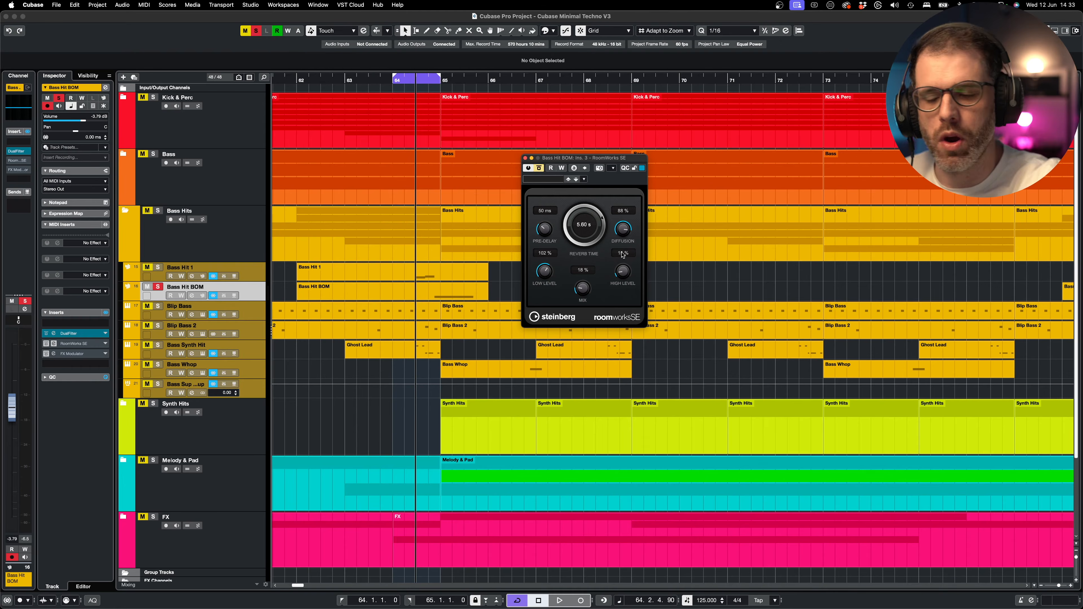
key("space")
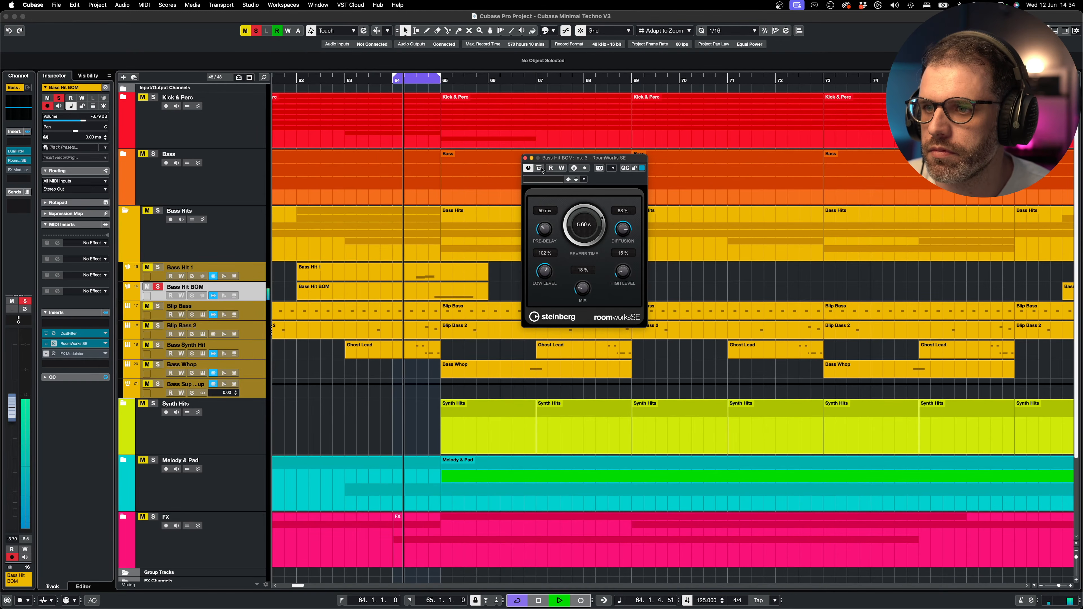
key("space")
- Solo Bass Hit 1 together with Bass Hit BOM, audition both layers, close the RoomWorks SE editor, and clear the solos
left_click(157, 268)
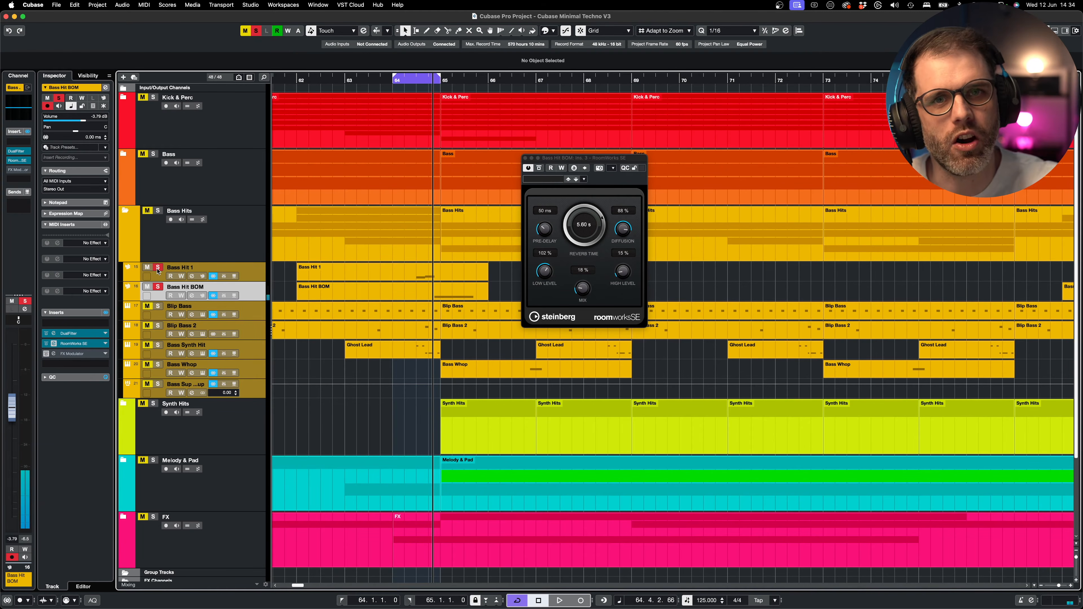
key("space")
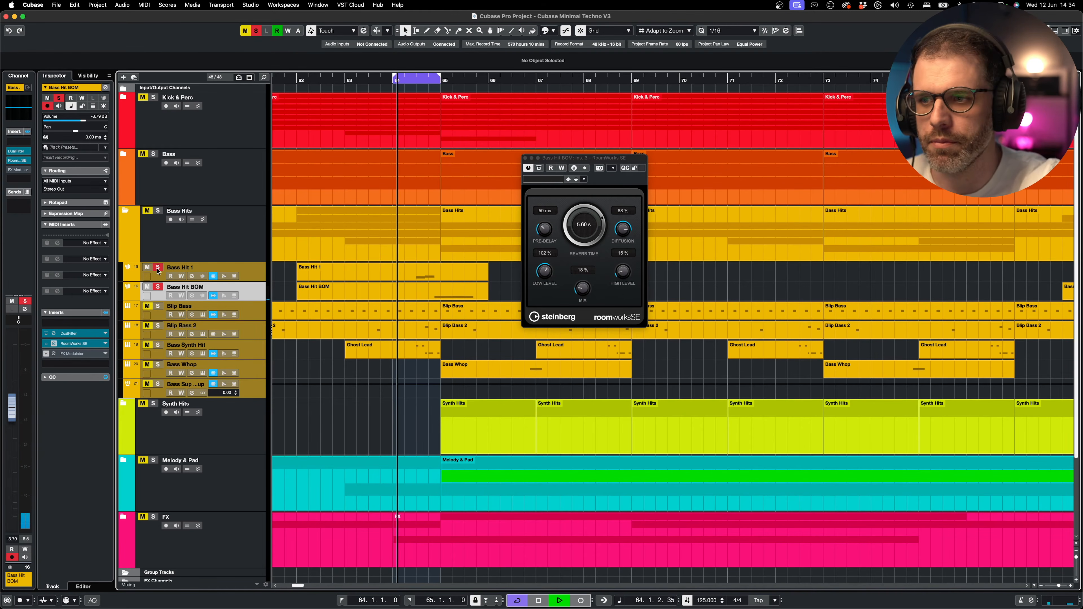
left_click(525, 158)
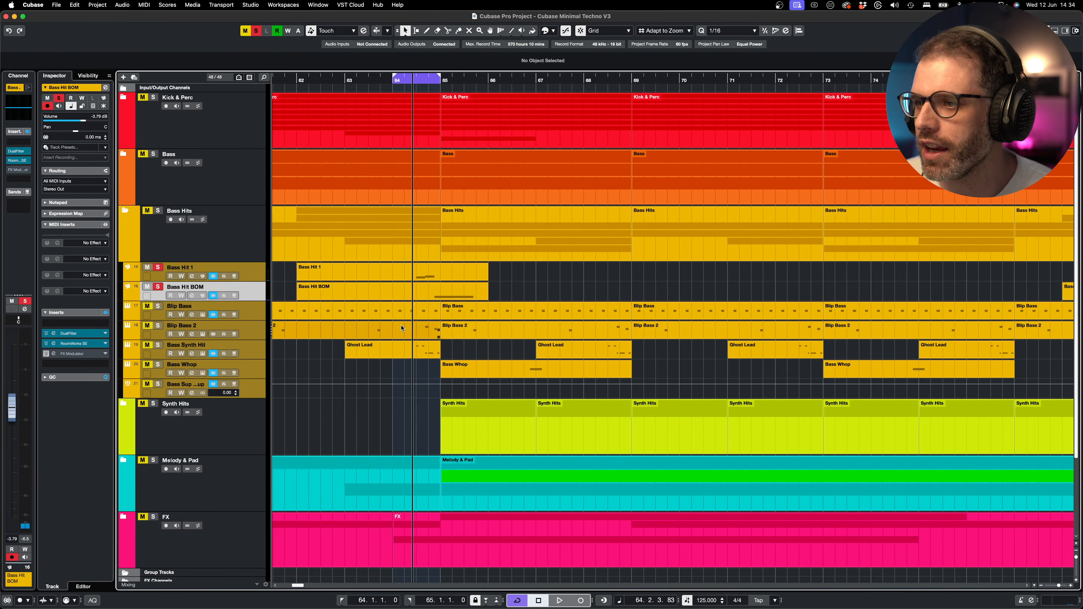
left_click(158, 287)
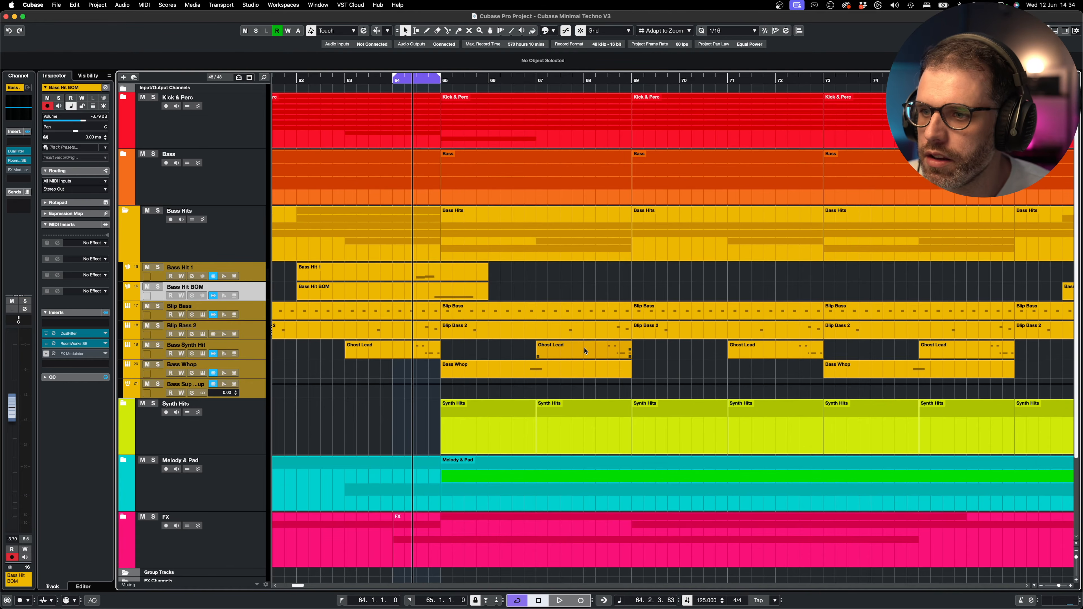
- Loop the Bass Whop hit from 66.4 to 67.2 and audition the Bass Whop track soloed
left_click(583, 370)
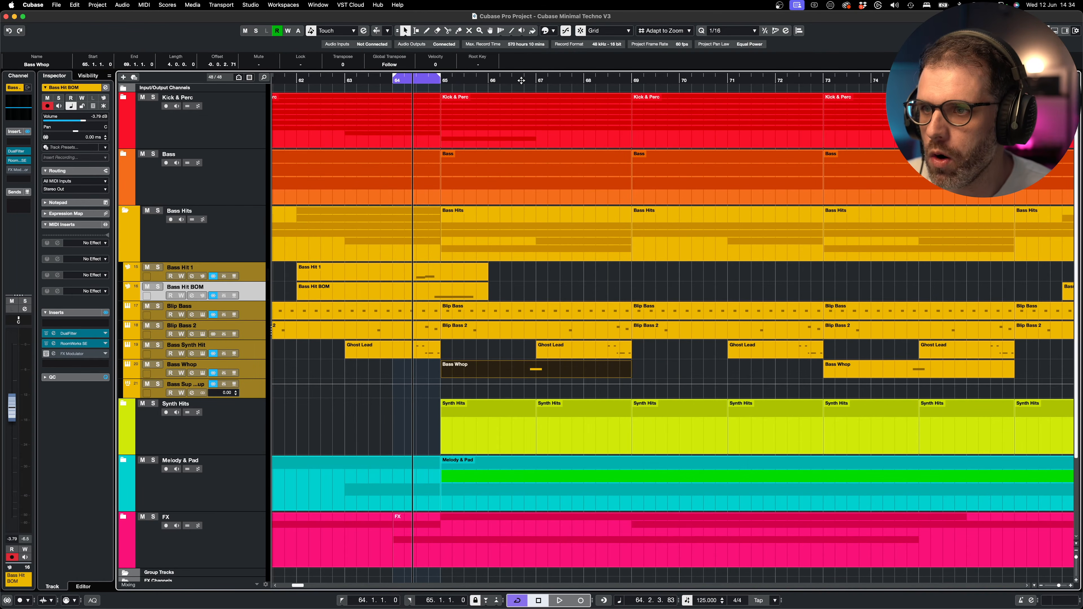
left_click_drag(525, 75, 550, 75)
key("space")
left_click(159, 366)
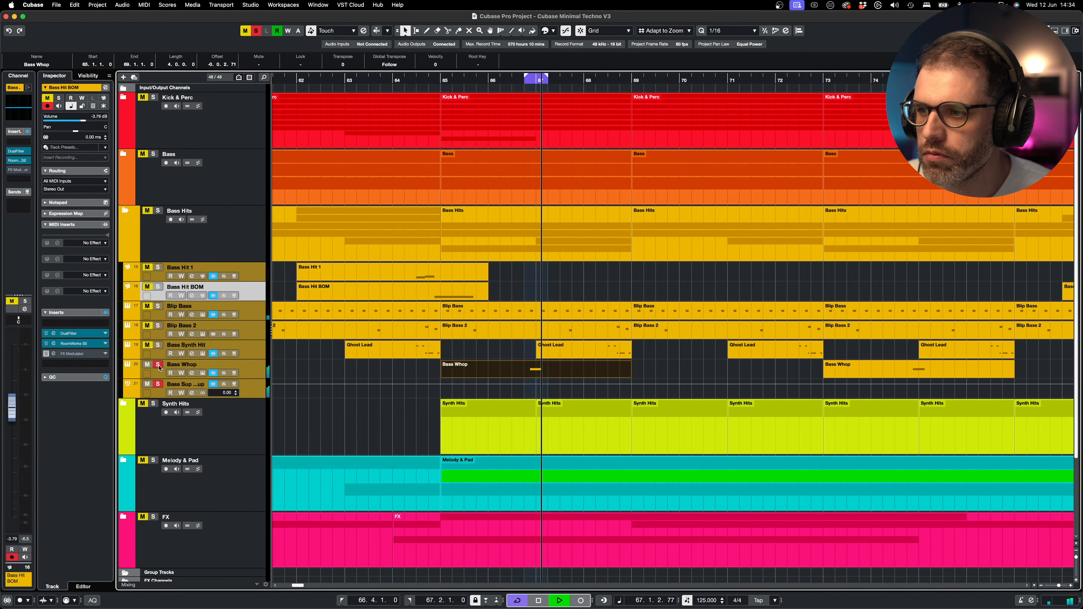
left_click(261, 371)
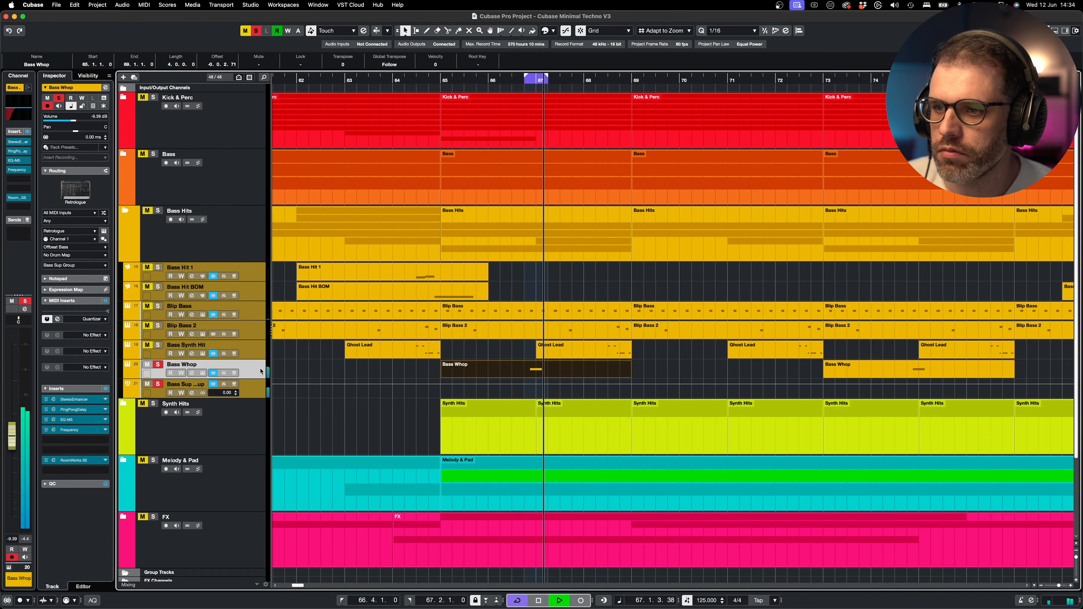
key("space")
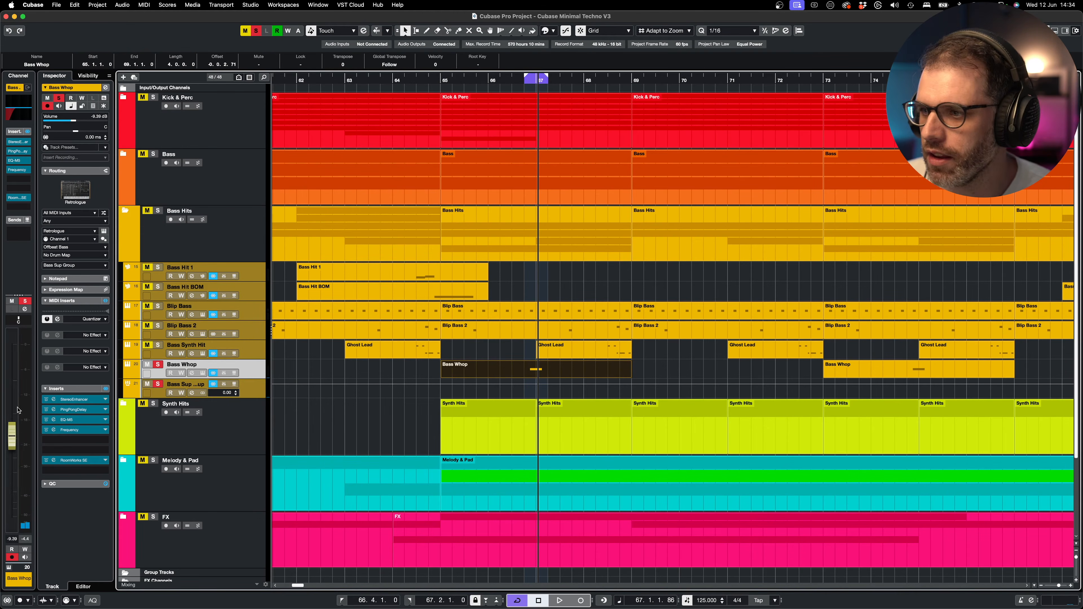
- Open the StereoEnhancer insert on Bass Whop, compare the loop with it bypassed and active, and close its editor
left_click(54, 400)
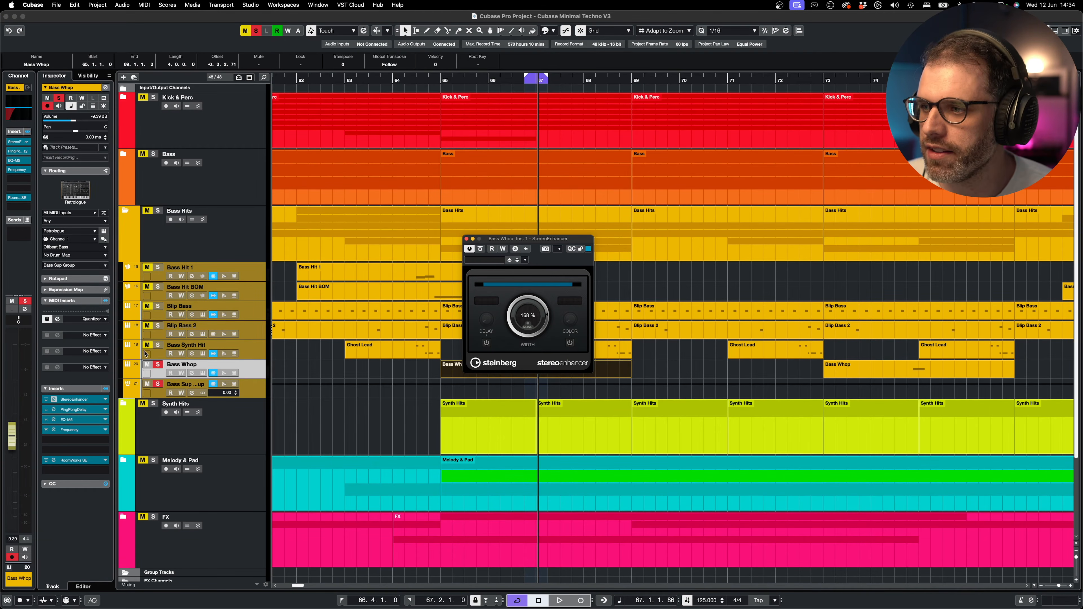
left_click(479, 250)
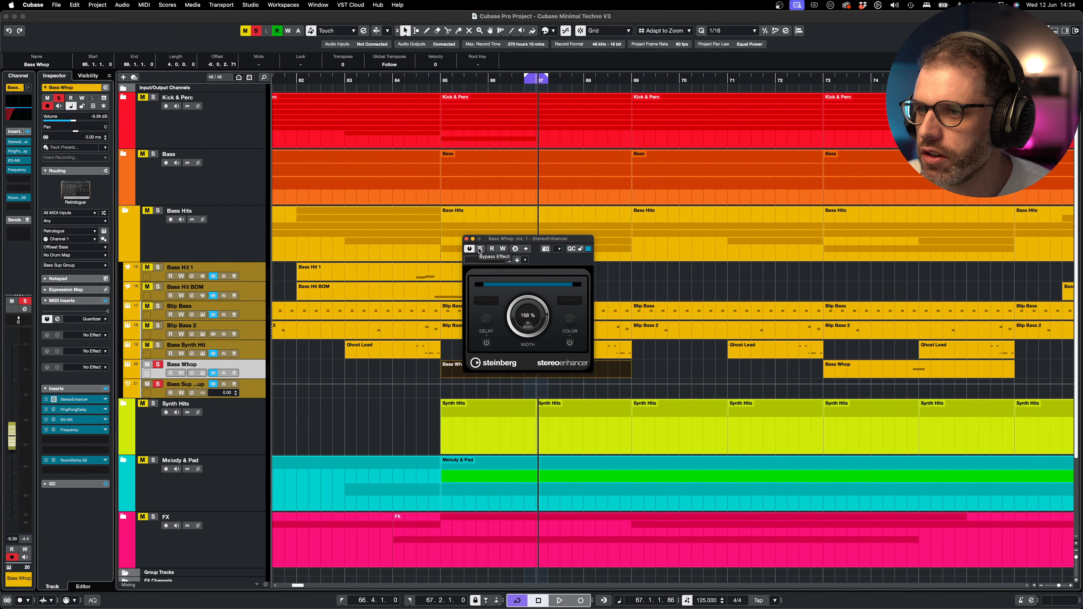
key("space")
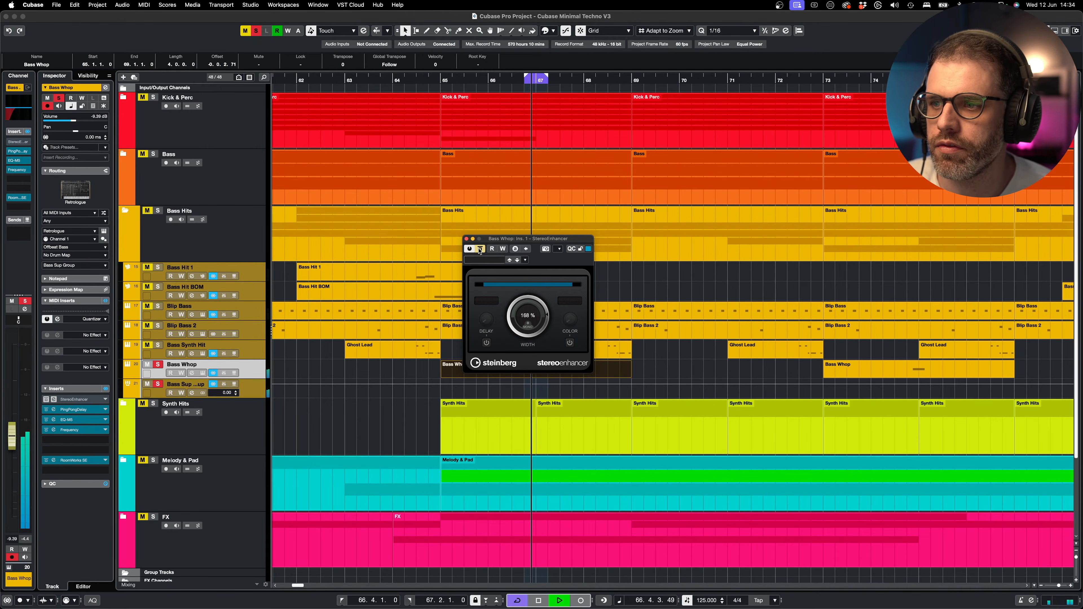
left_click(480, 249)
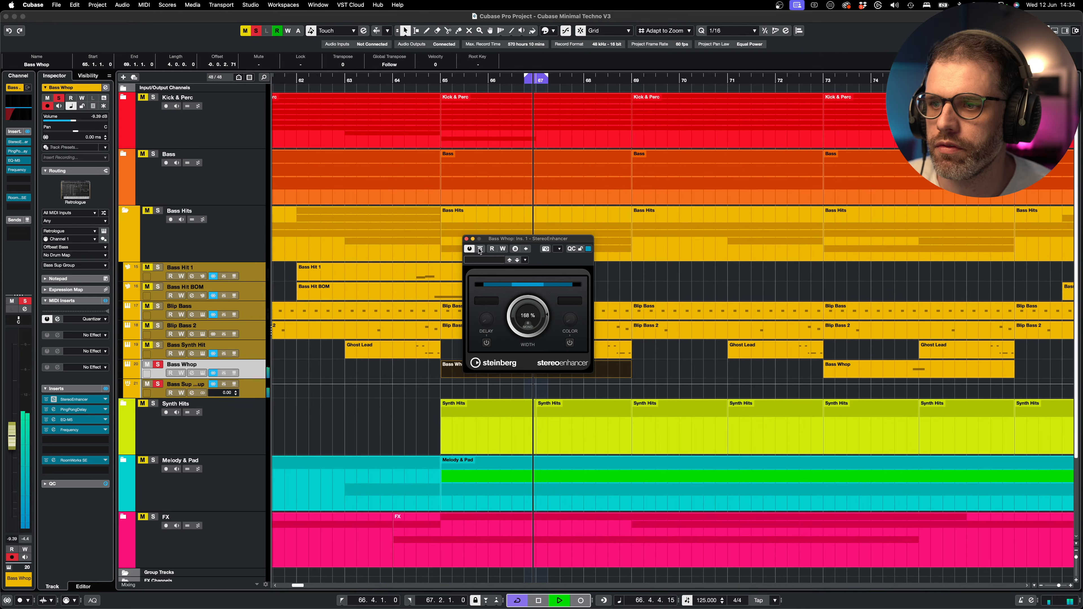
key("space")
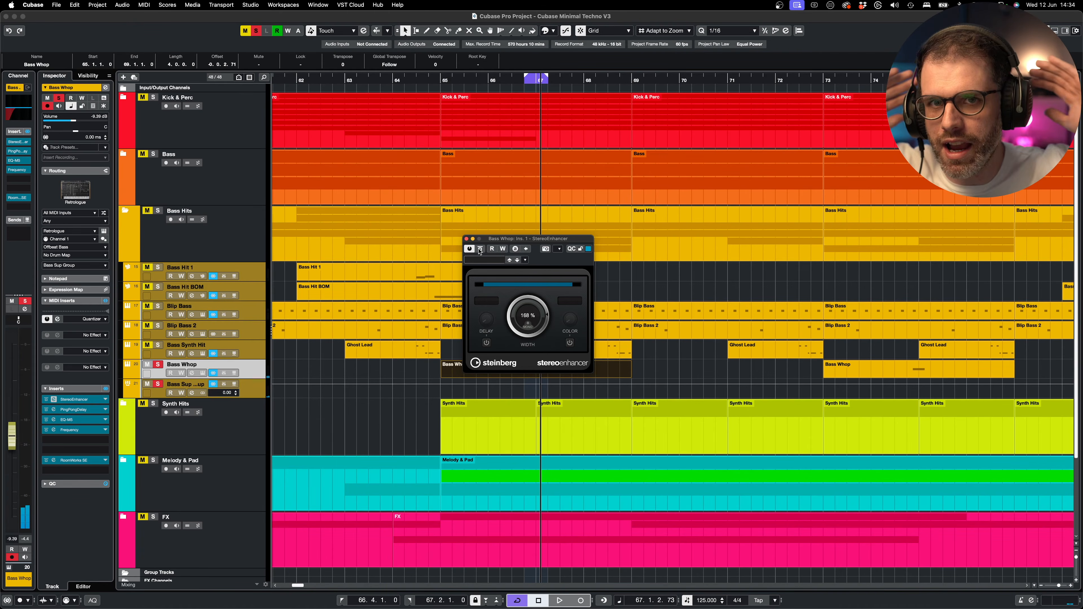
left_click(466, 239)
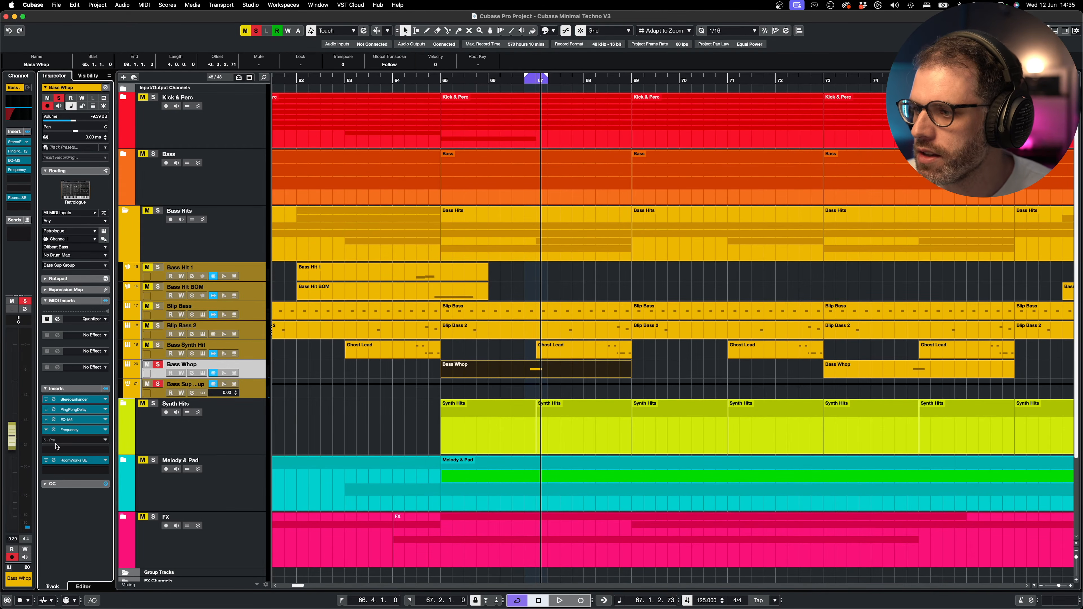
- Open the RoomWorks SE insert on Bass Whop to review its reverb settings, unsolo the track, and close the editor
left_click(55, 431)
left_click(56, 431)
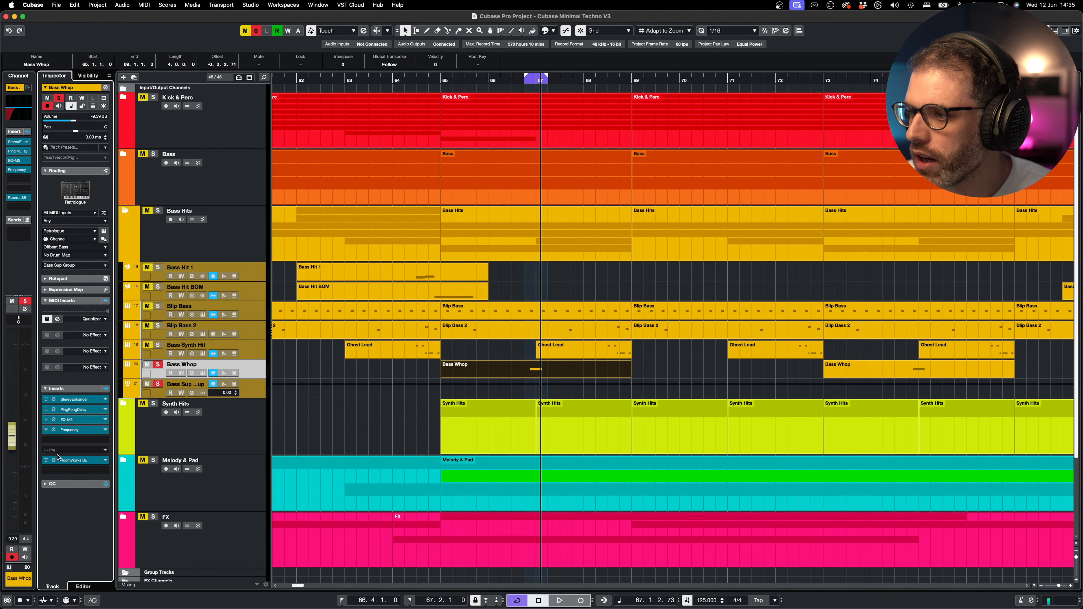
left_click(54, 461)
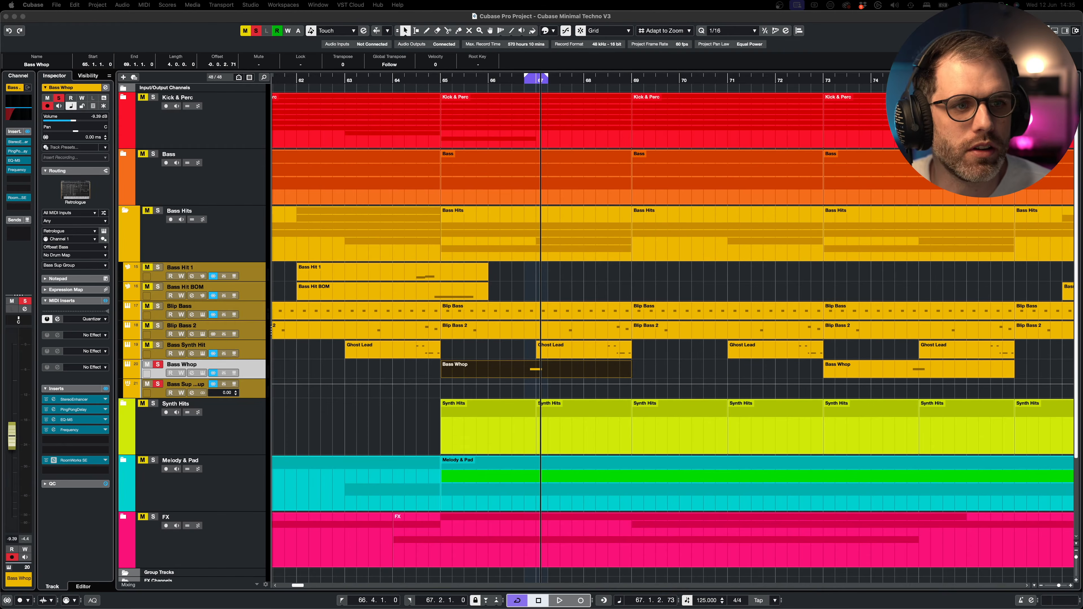
left_click_drag(1082, 257, 578, 172)
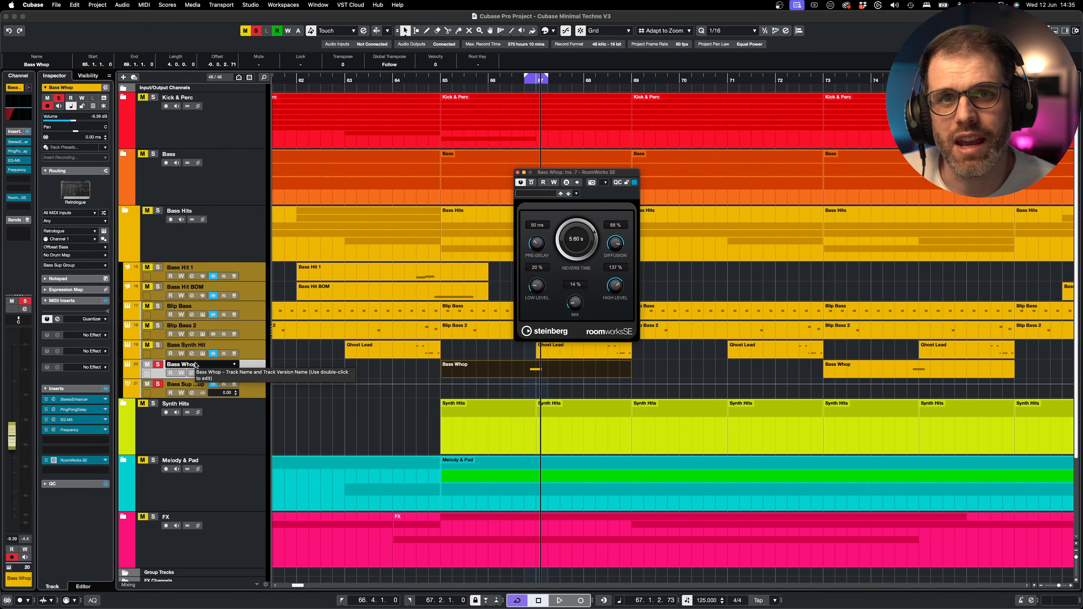
left_click(157, 365)
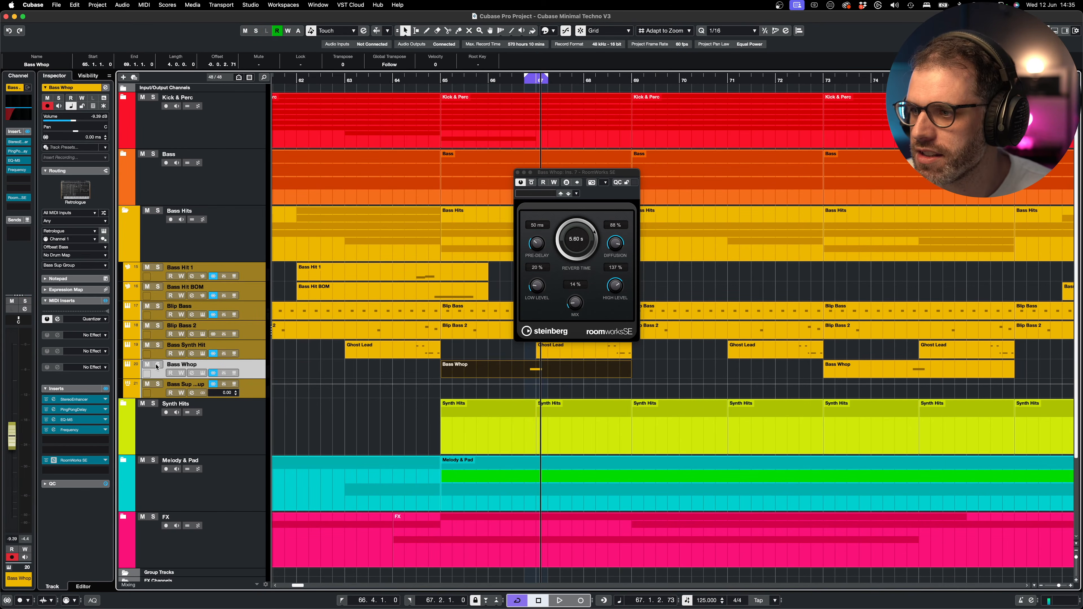
left_click(518, 172)
- Set the loop to the Bass Hits part from bar 65 to 69 and audition all bass hit layers together
left_click(521, 237)
key("p")
key("KP_1")
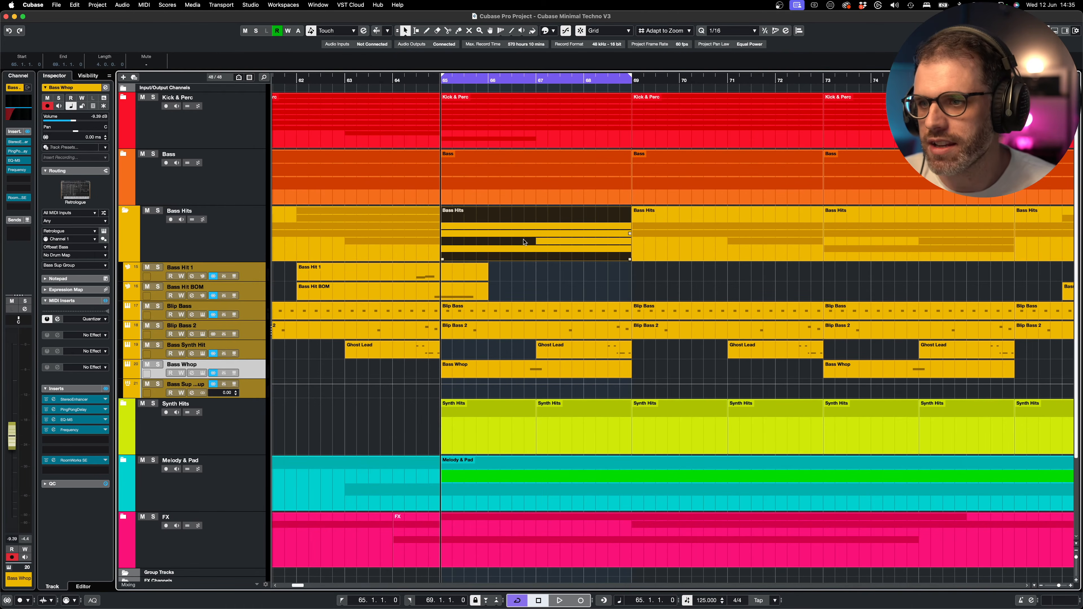
key("space")
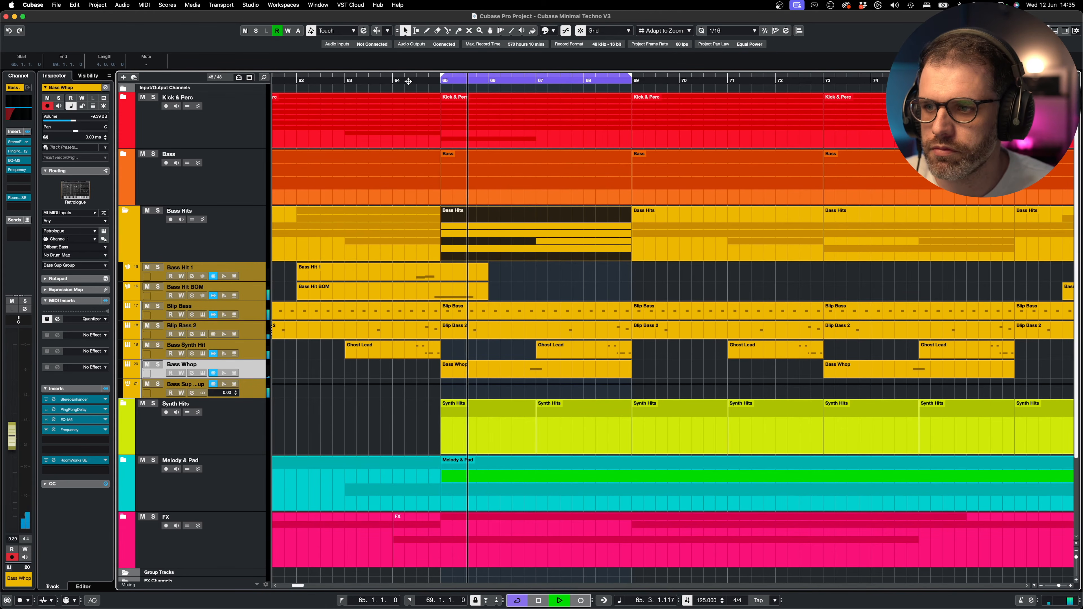
key("space")
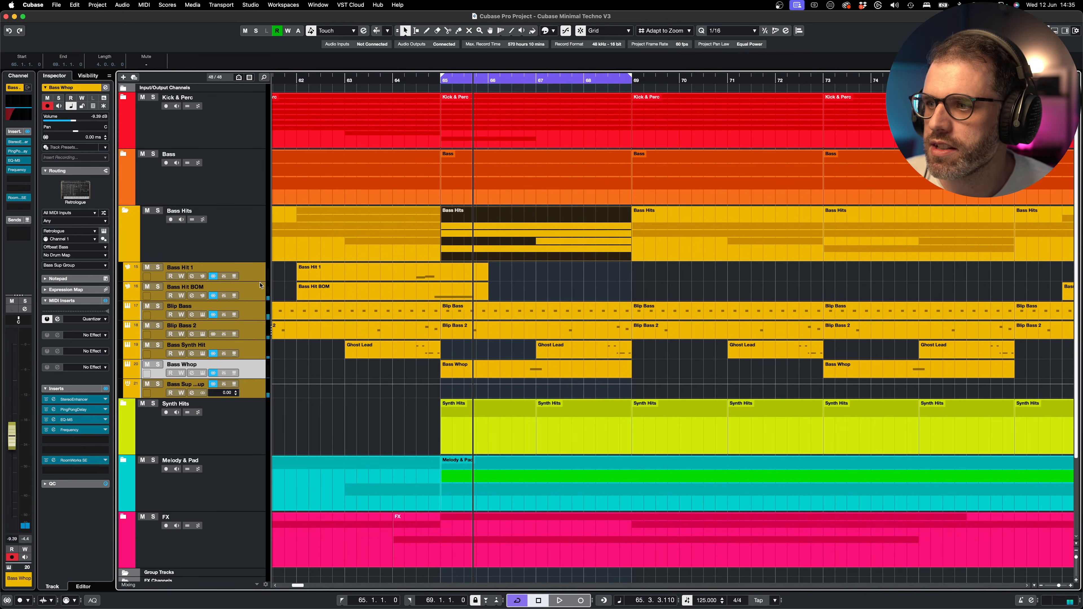
- Save the project and show the used automation of the Bass Hit BOM track across the arrangement
left_click(467, 294)
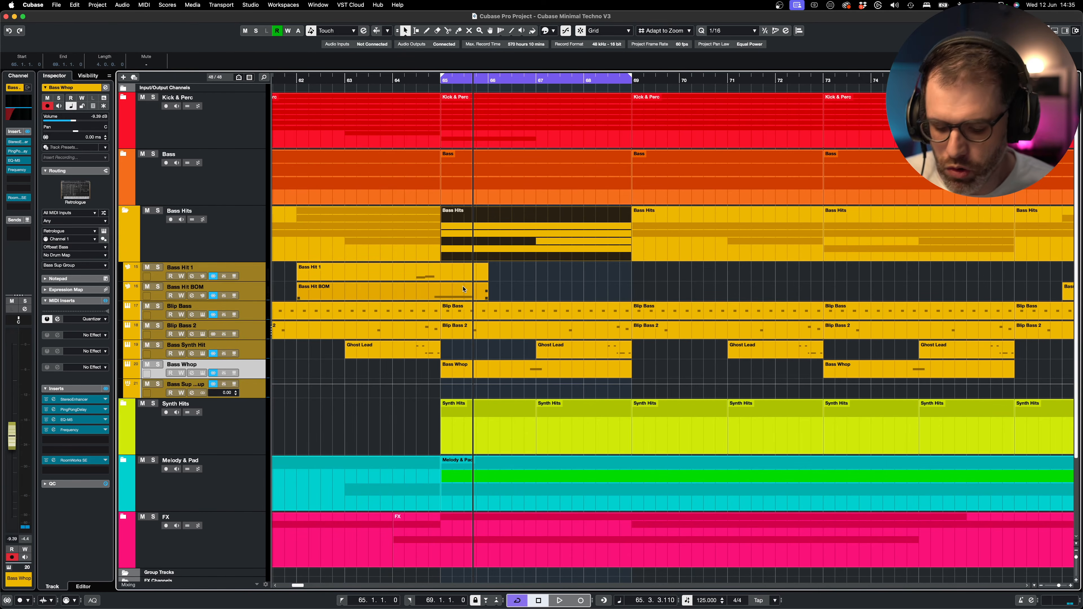
key("super+s")
key("g")
key("g")
key("g")
key("g")
key("g")
key("g")
key("g")
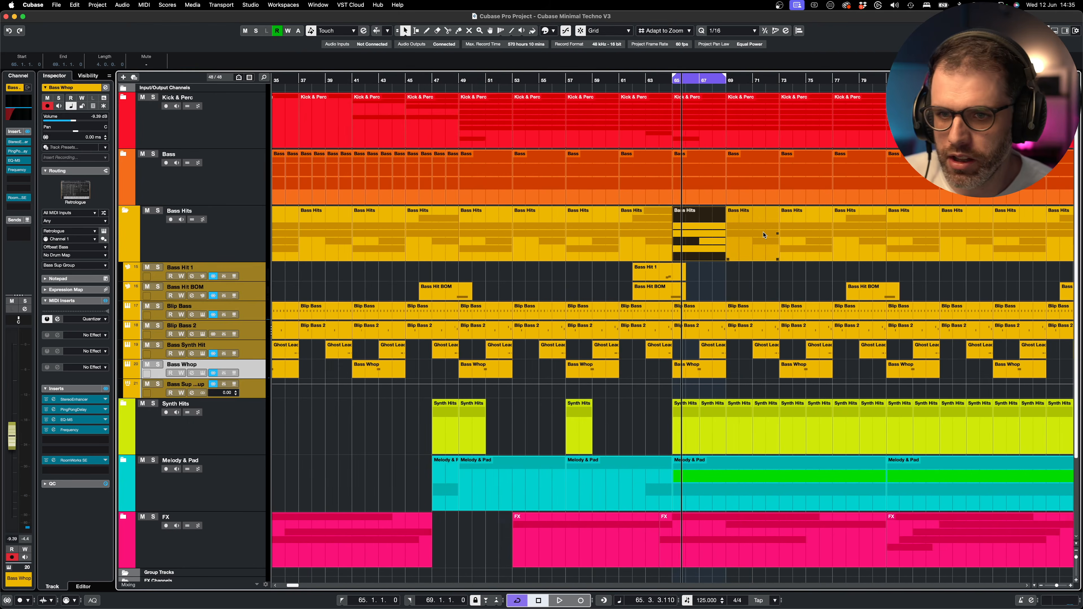
key("g")
key("g")
key("g")
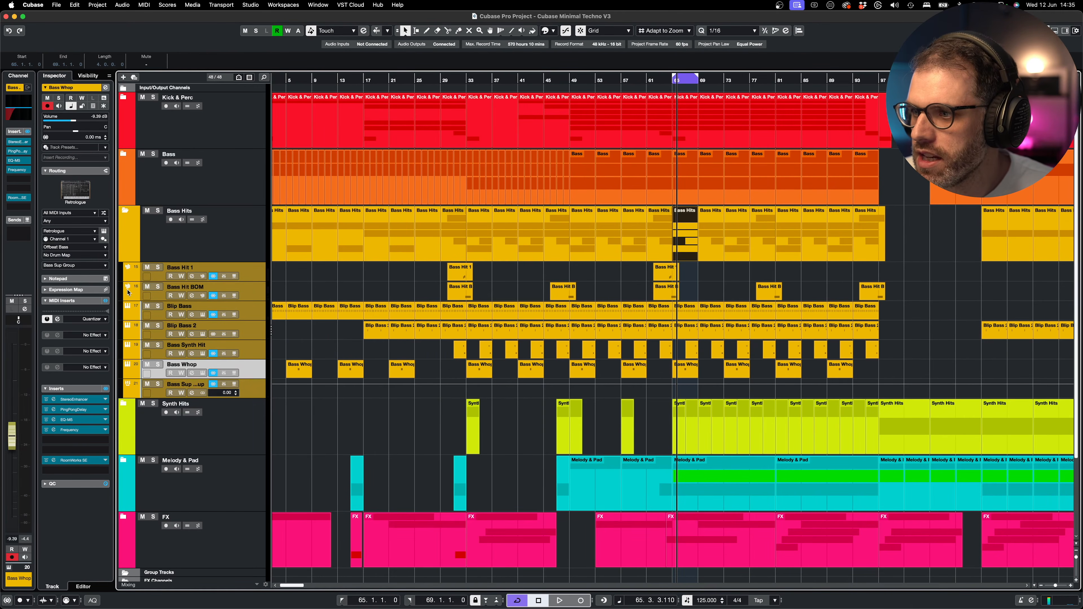
left_click(128, 297)
right_click(258, 290)
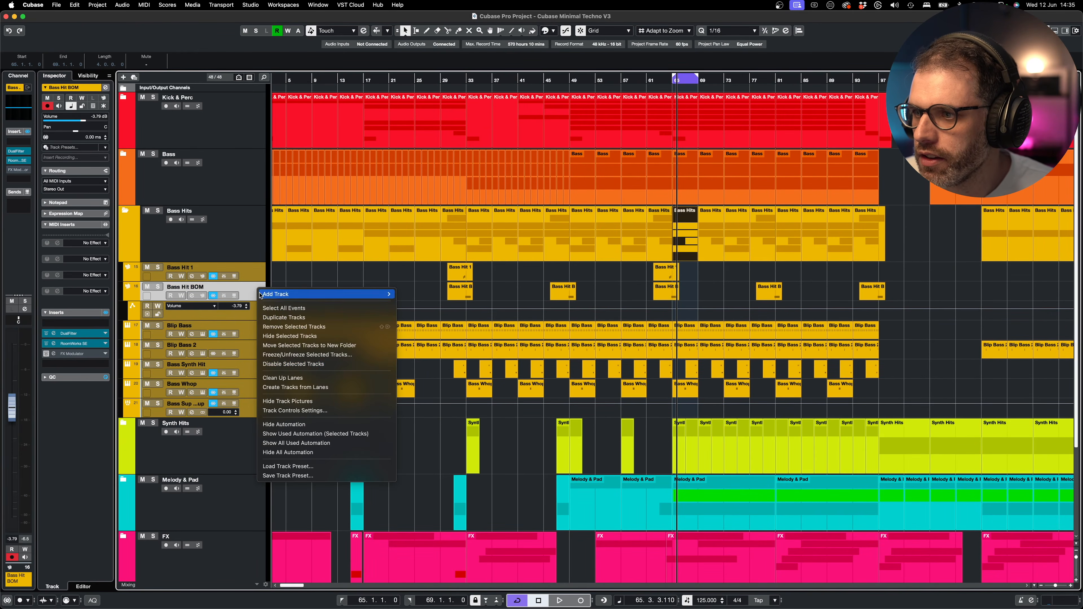
left_click(300, 435)
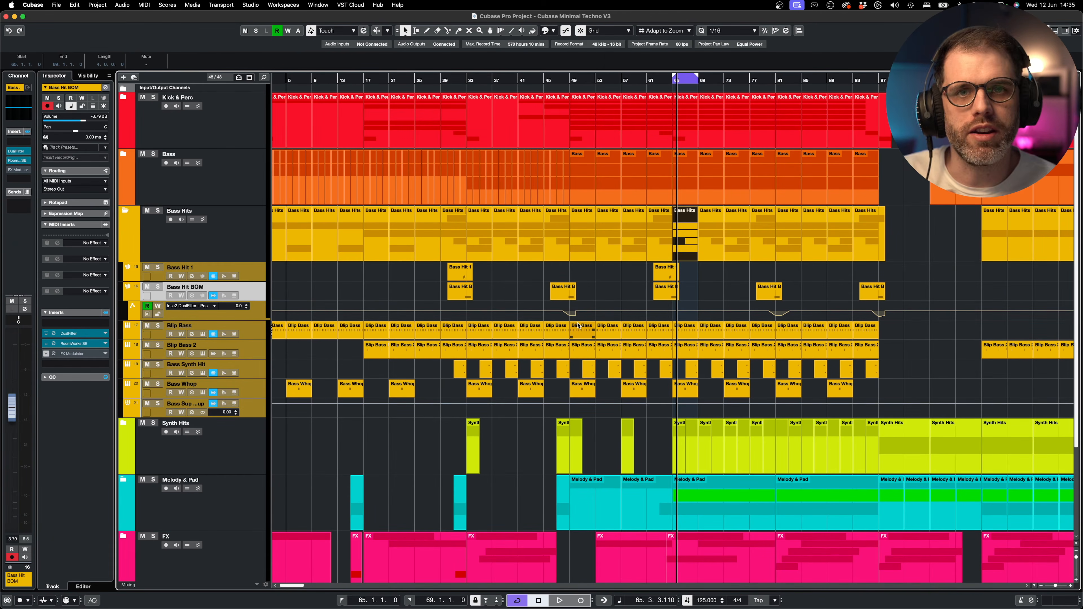
- Play the arrangement from just before bar 49 to hear the DualFilter position automation on Bass Hit BOM
left_click(564, 78)
key("space")
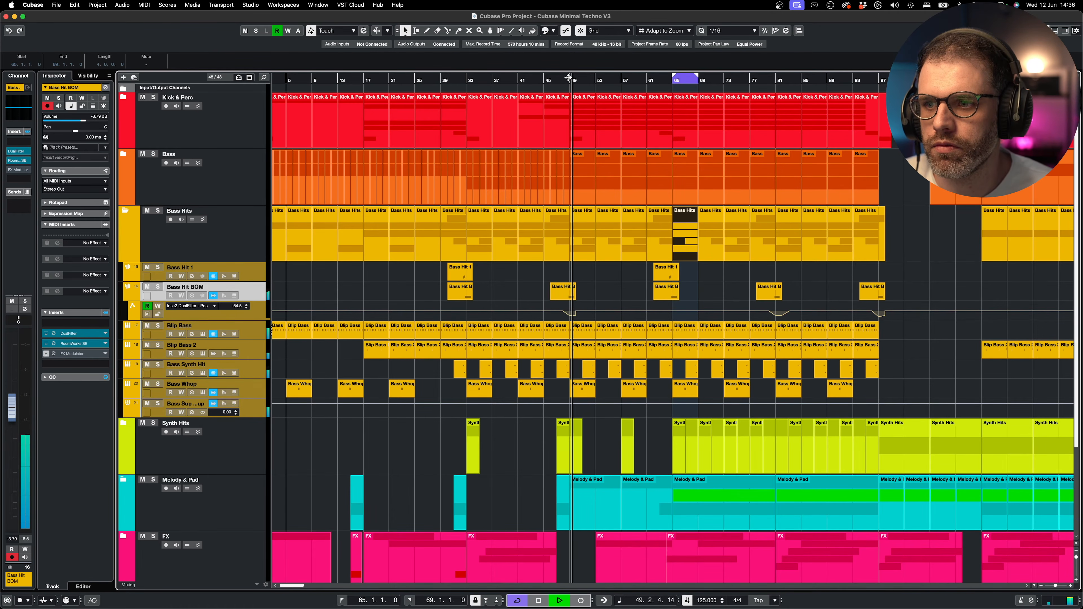
key("space")
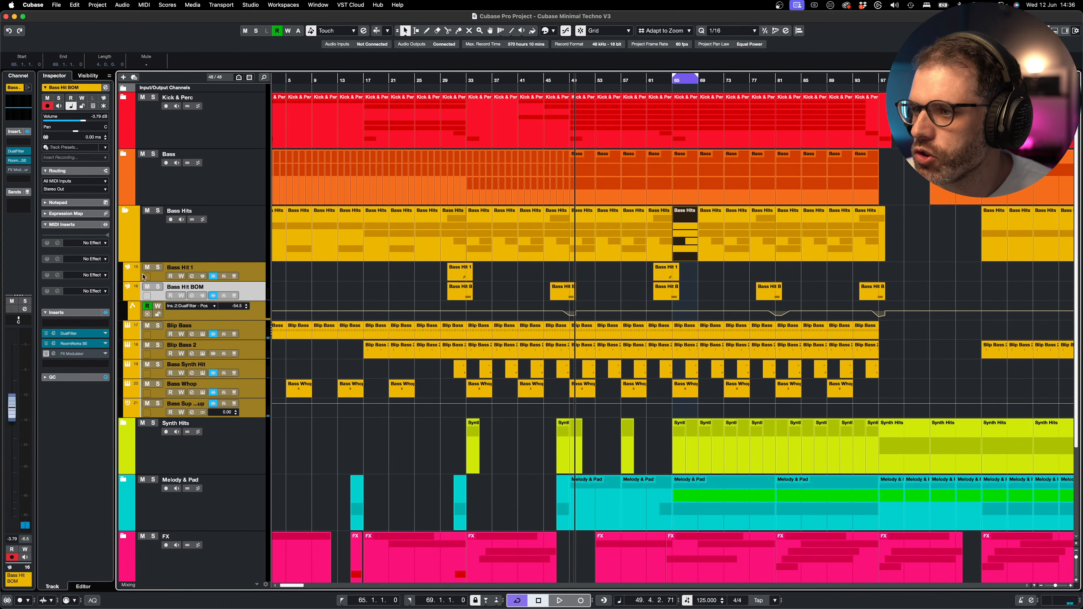
- Hide the Bass Hit BOM automation lane and collapse the Bass Hits folder track
left_click(128, 296)
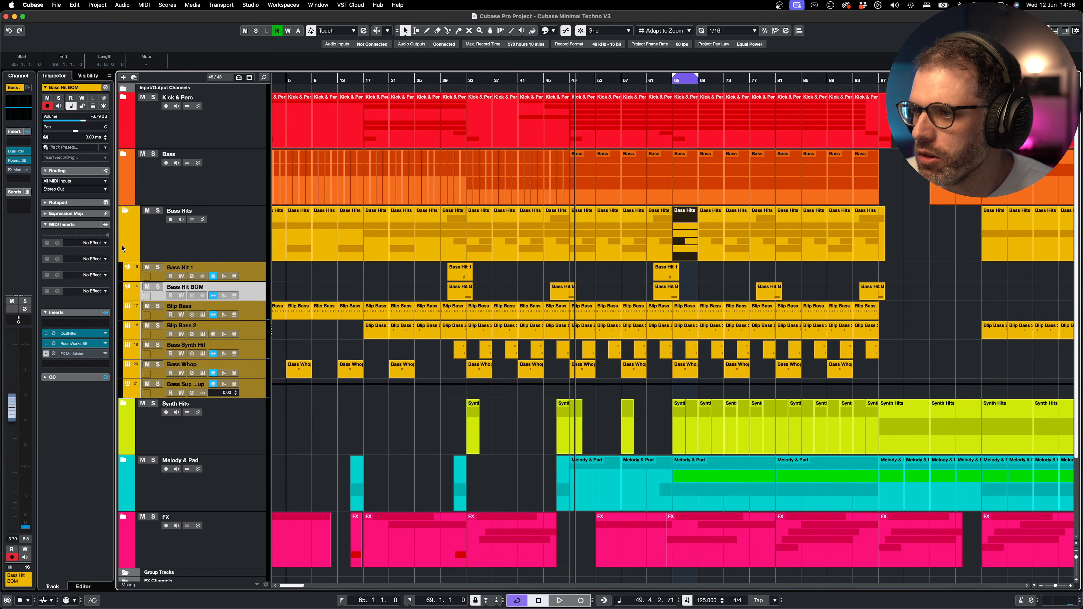
left_click(123, 211)
left_click(407, 283)
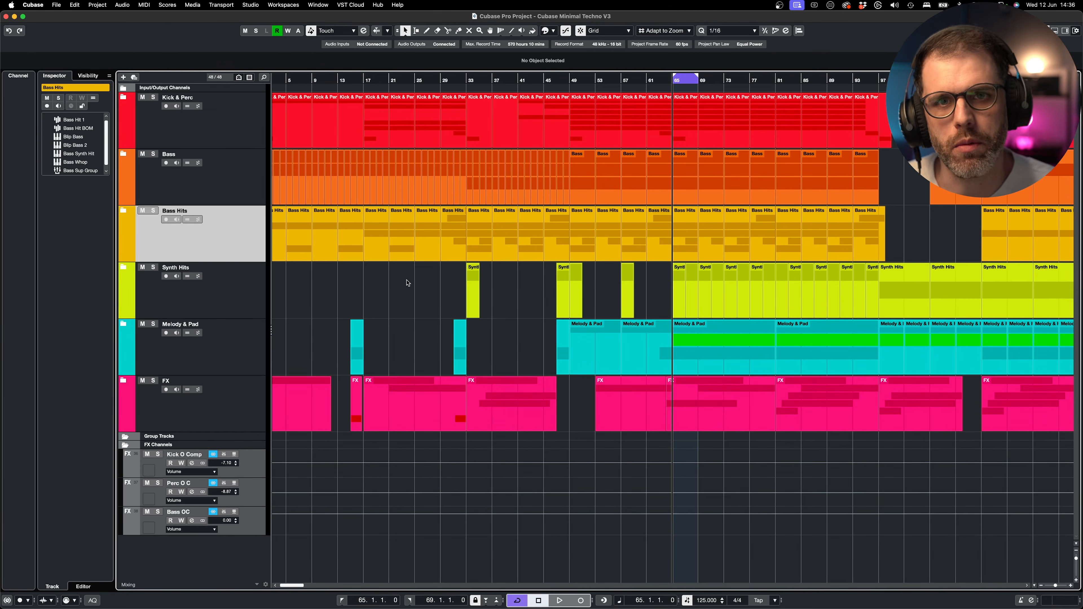
- Expand the Kick & Perc folder track and solo Hat 1, playing it in the loop from bar 65 to 69
left_click(124, 97)
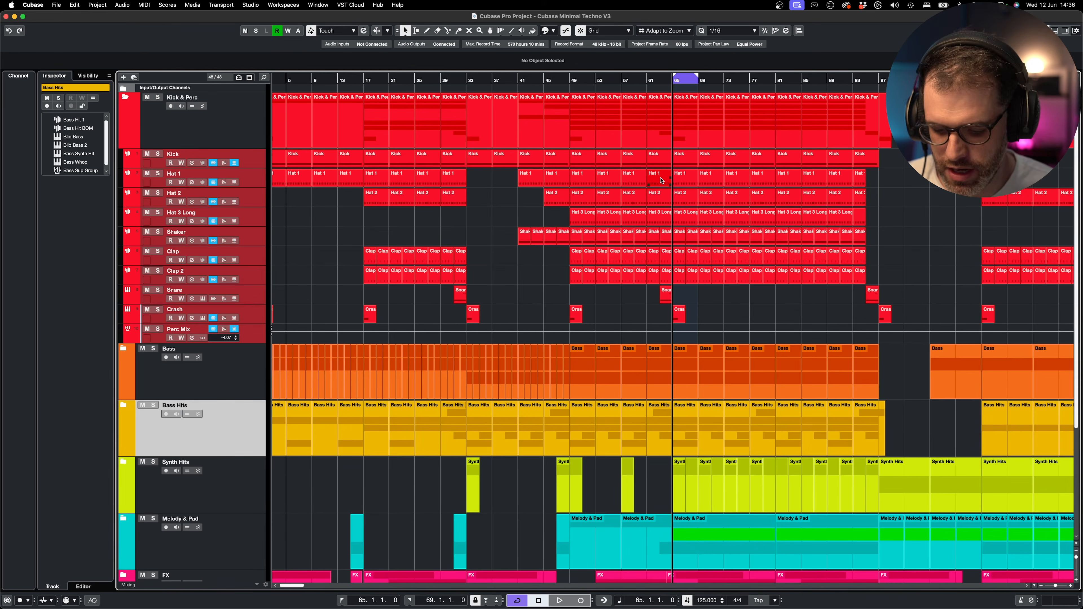
key("h")
key("h")
key("h")
key("h")
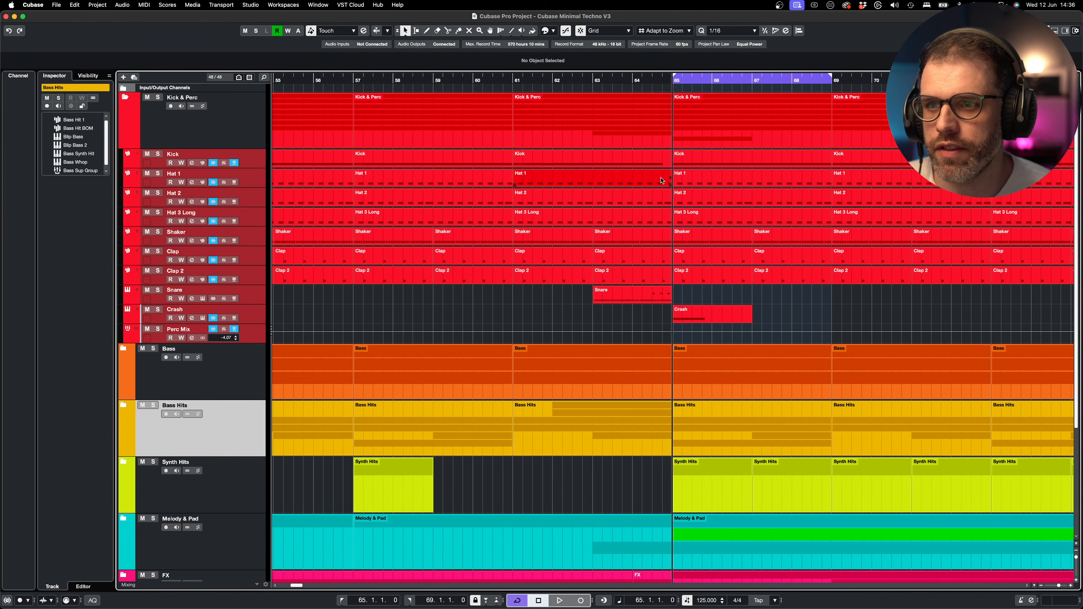
left_click(711, 184)
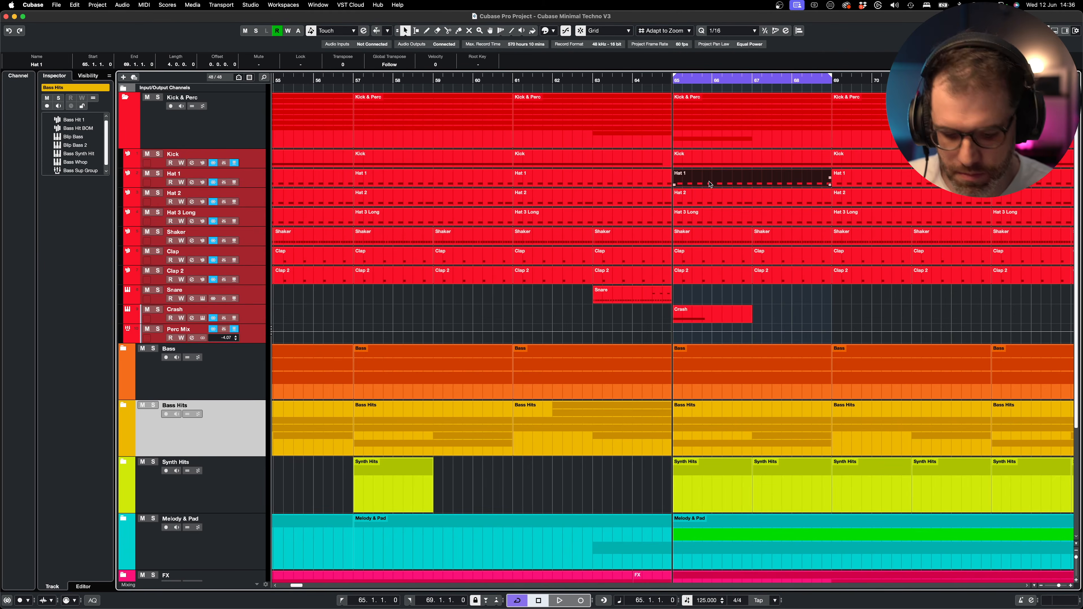
left_click(165, 183)
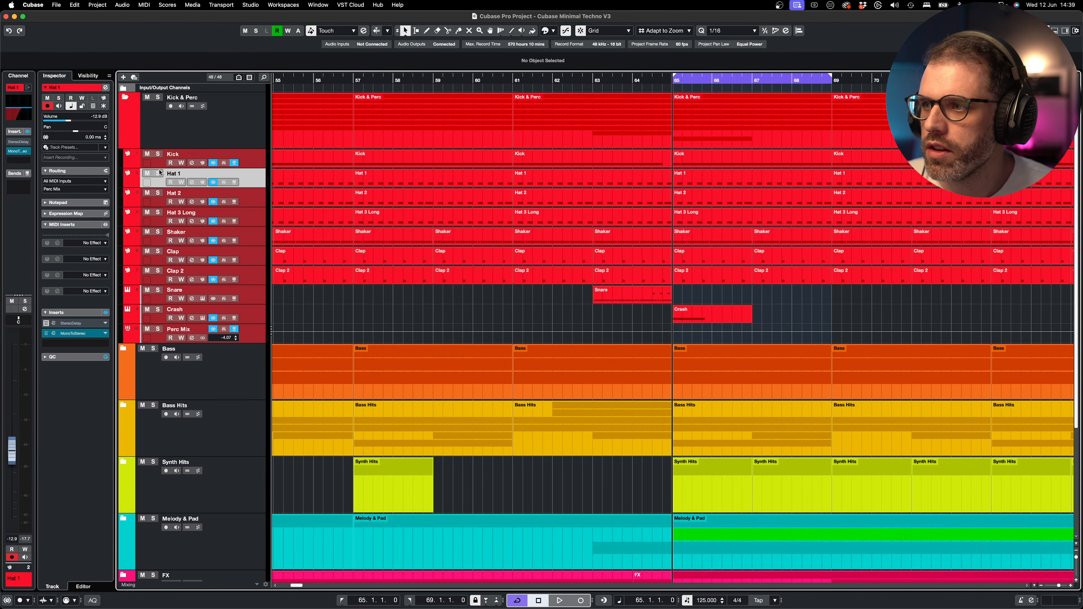
left_click(158, 174)
key("space")
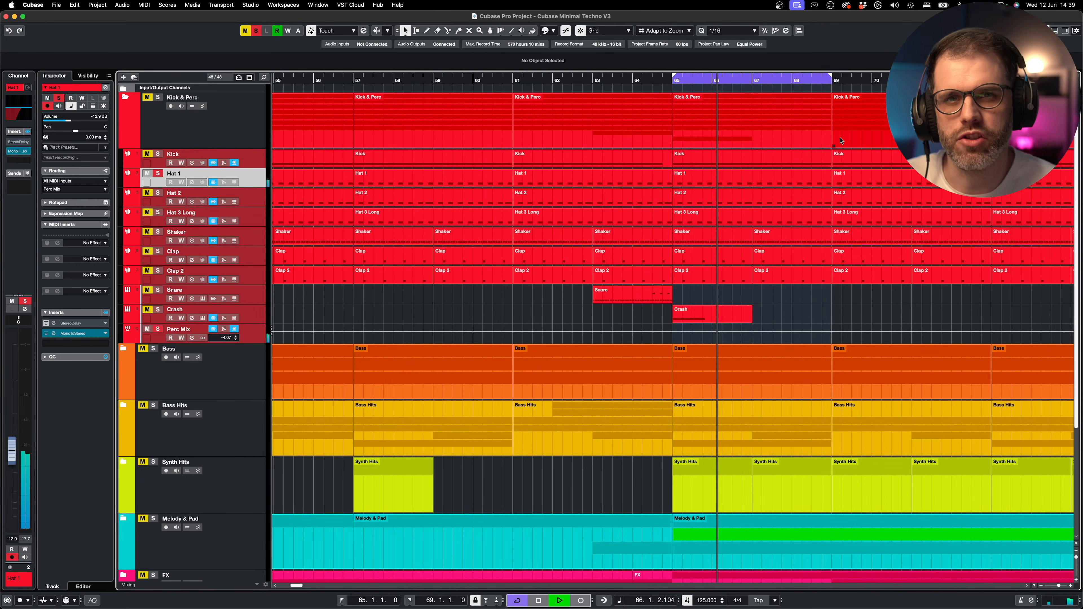
- Open the MonoToStereo insert on Hat 1 and bypass it during playback to hear the track without it
left_click(53, 334)
left_click_drag(511, 242, 566, 192)
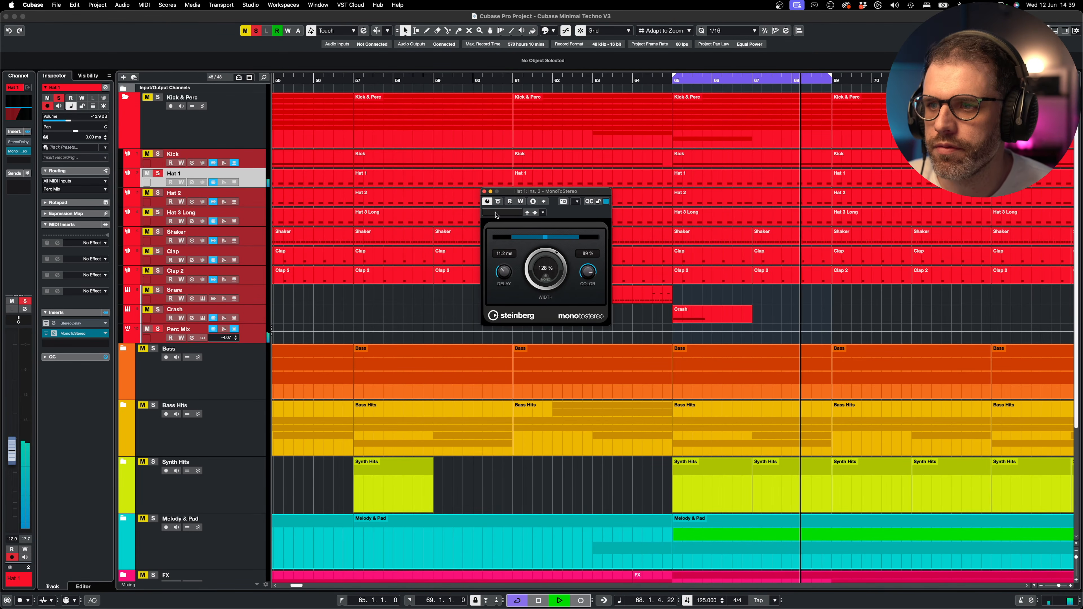
left_click(498, 203)
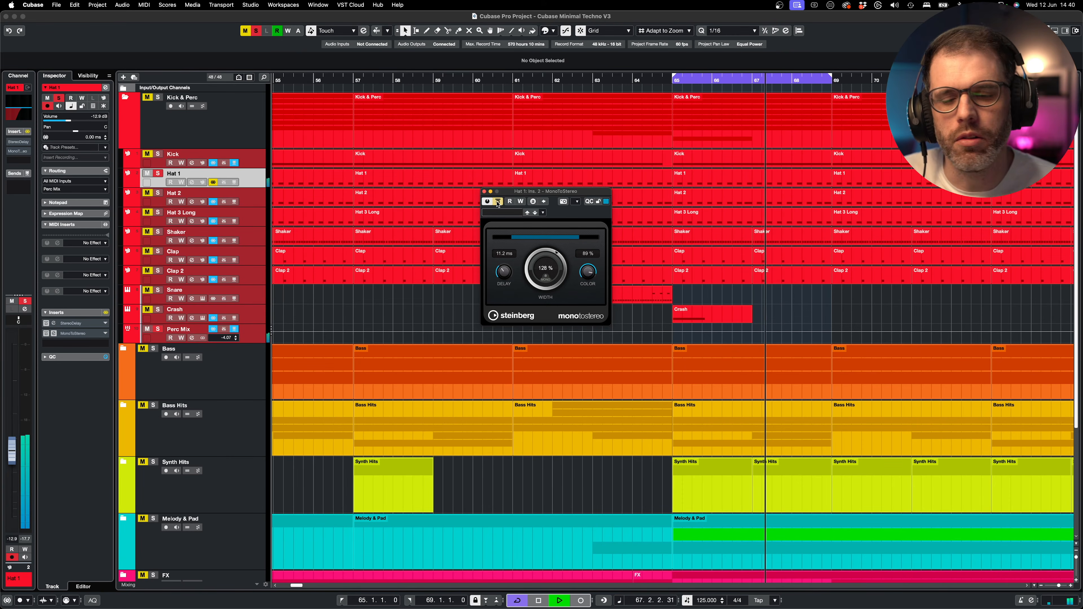
key("space")
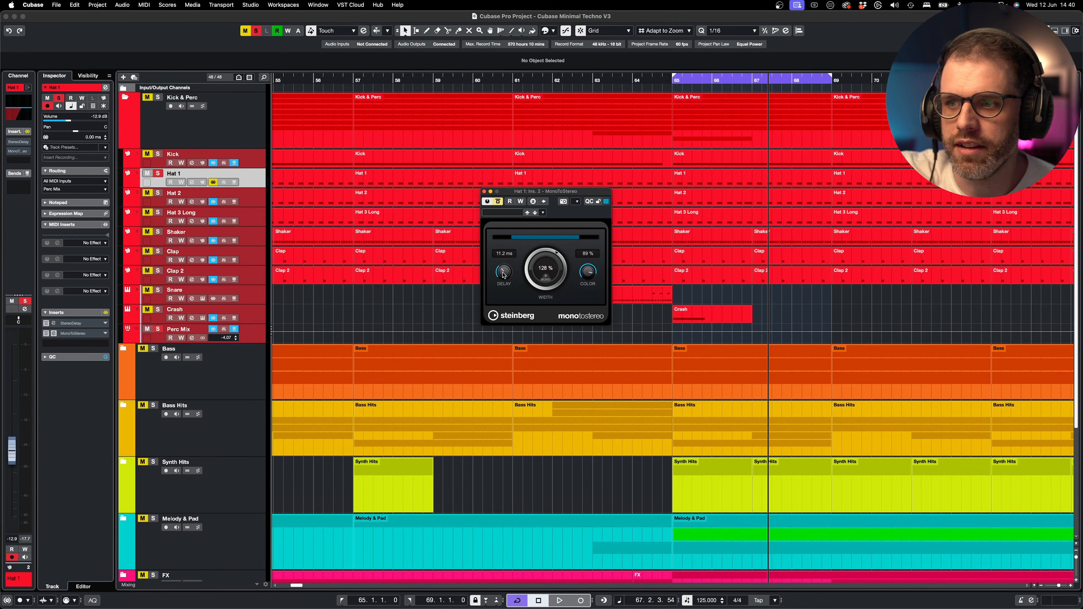
left_click(485, 192)
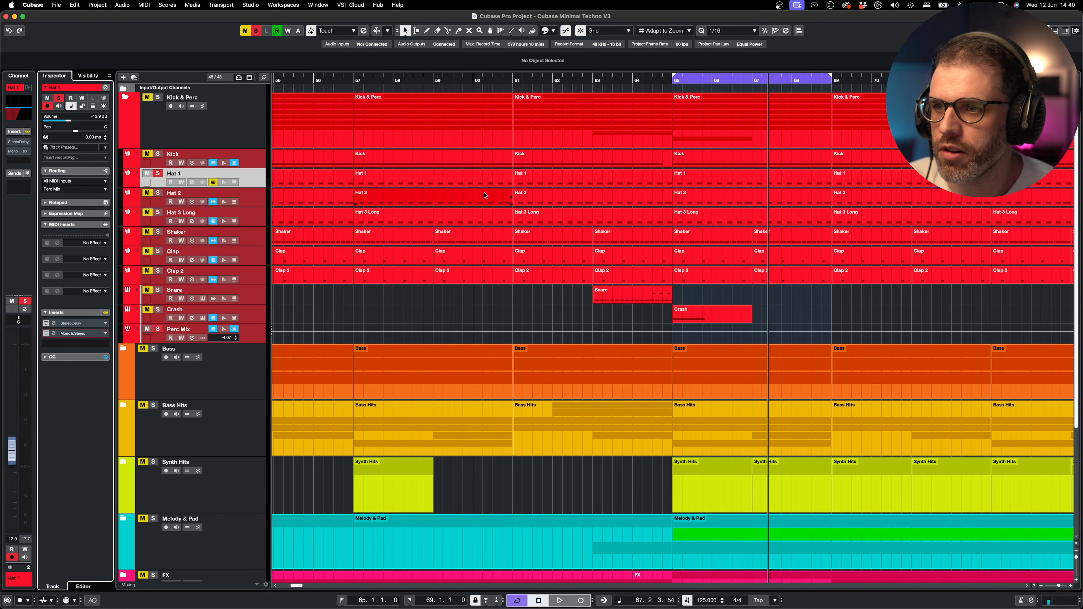
- Open Hat 1's StereoDelay insert, activate it and compare the sound with and without bypass during playback
left_click(60, 323)
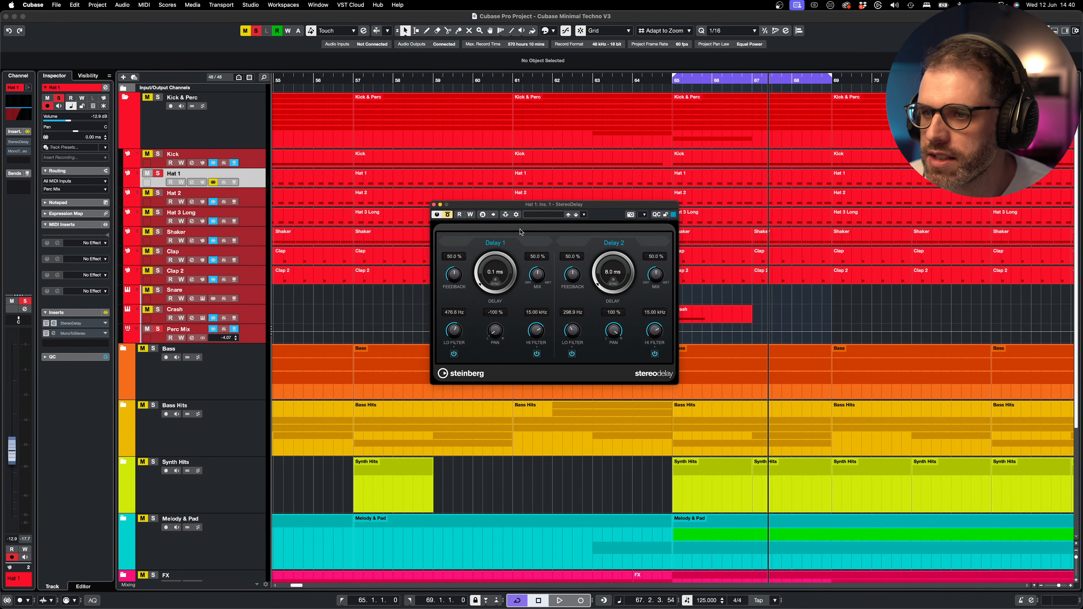
left_click(448, 215)
key("space")
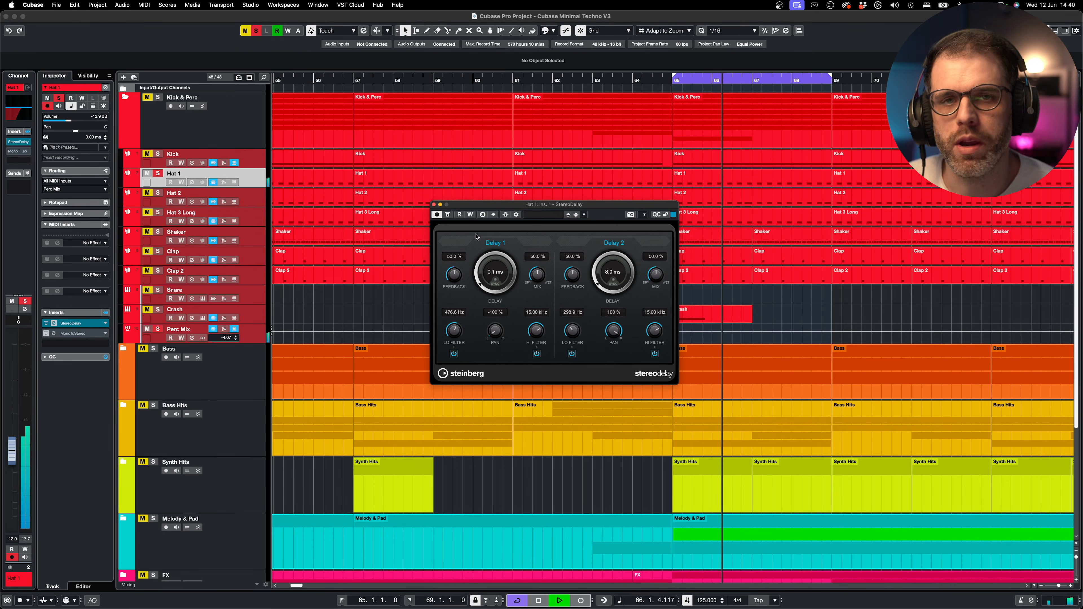
left_click(448, 214)
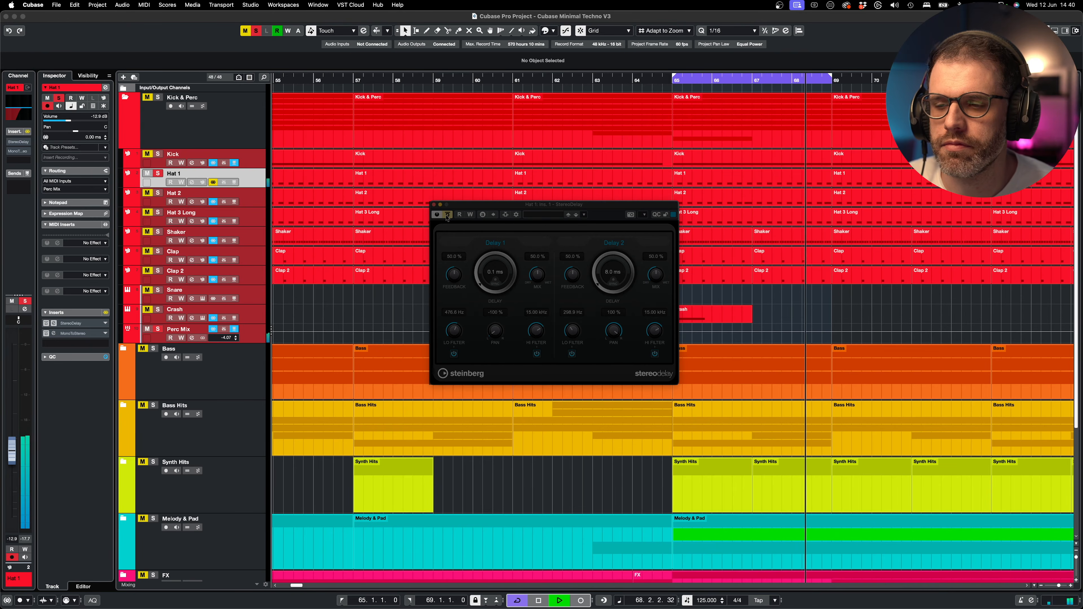
left_click(448, 215)
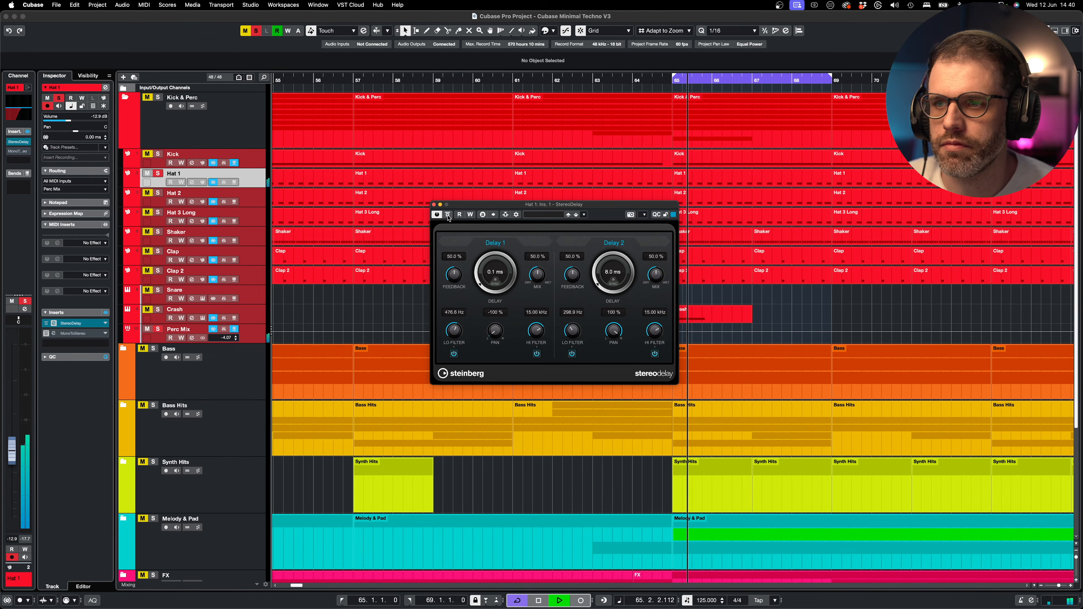
key("space")
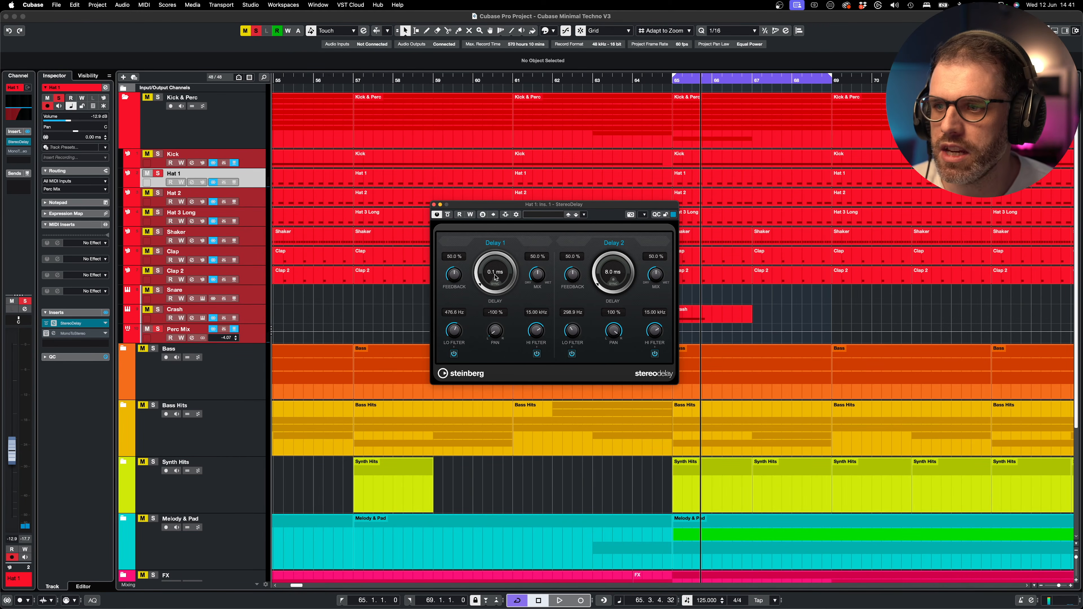
- Set the Delay 2 time of Hat 1's StereoDelay to 20 ms and audition it
left_click(613, 273)
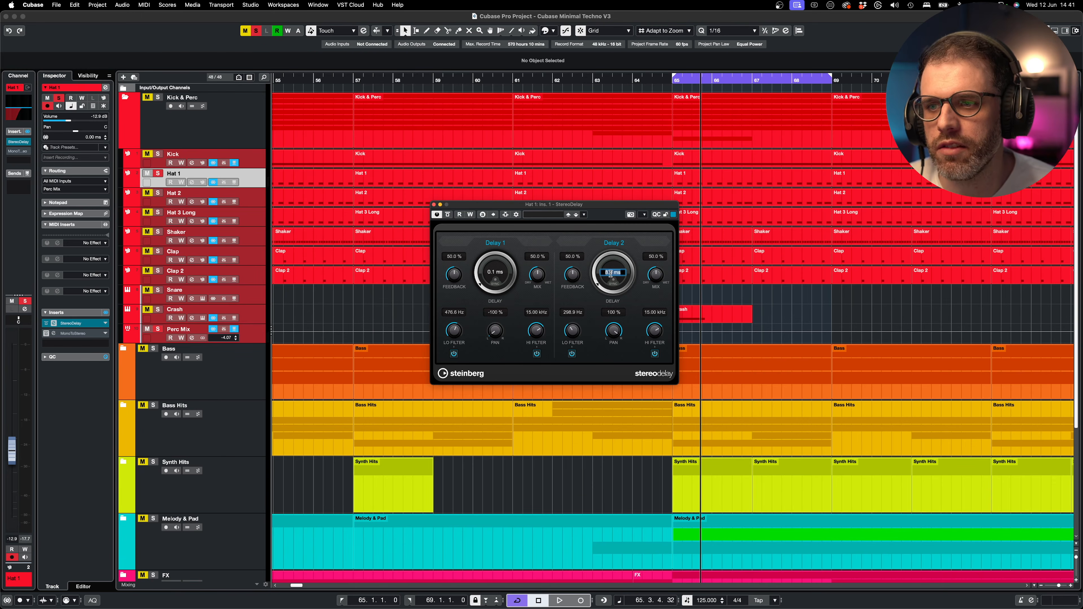
key("Return")
key("space")
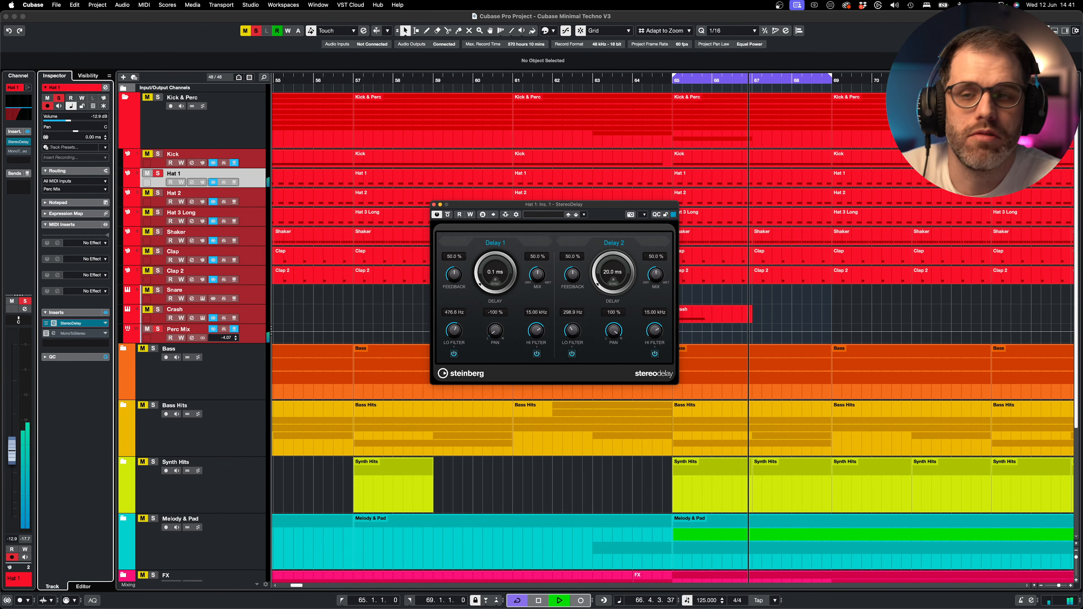
key("space")
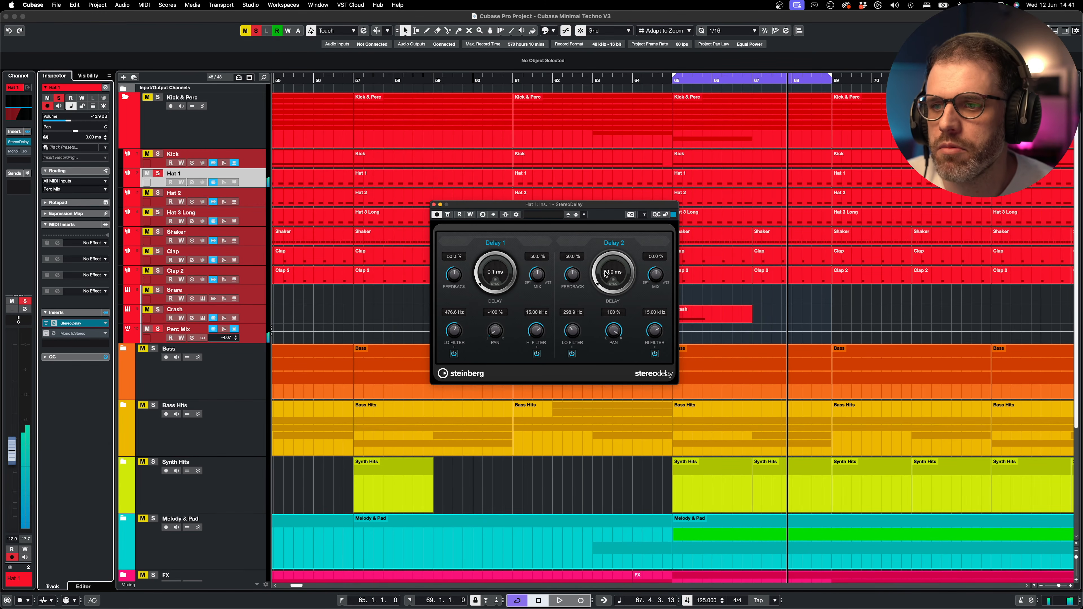
- Try a Delay 2 time of 7 ms on Hat 1's StereoDelay, set it back to 8 ms and audition it
left_click(605, 273)
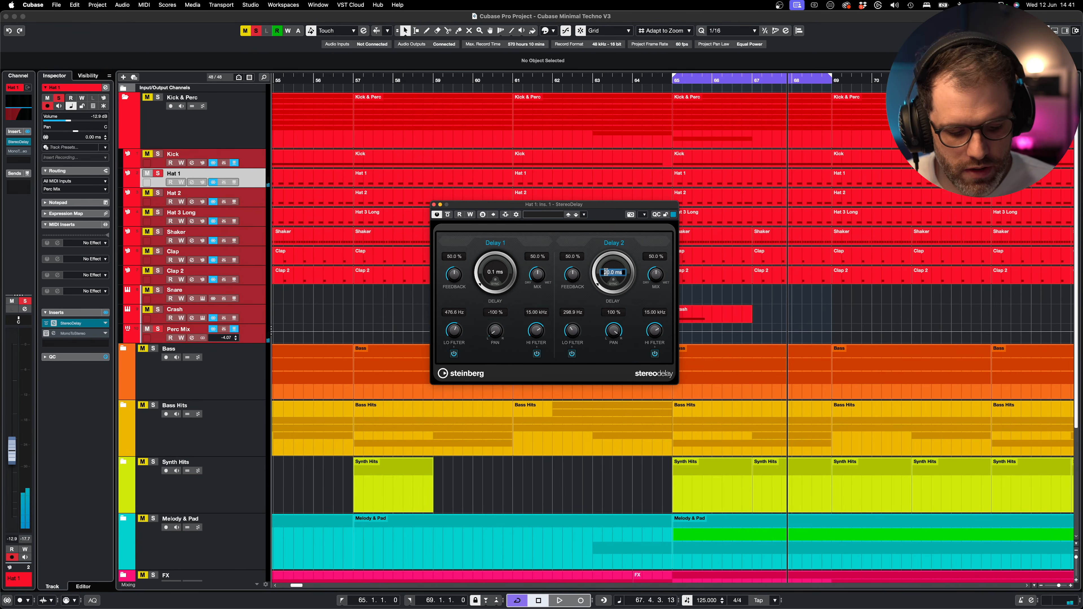
type("7")
key("Return")
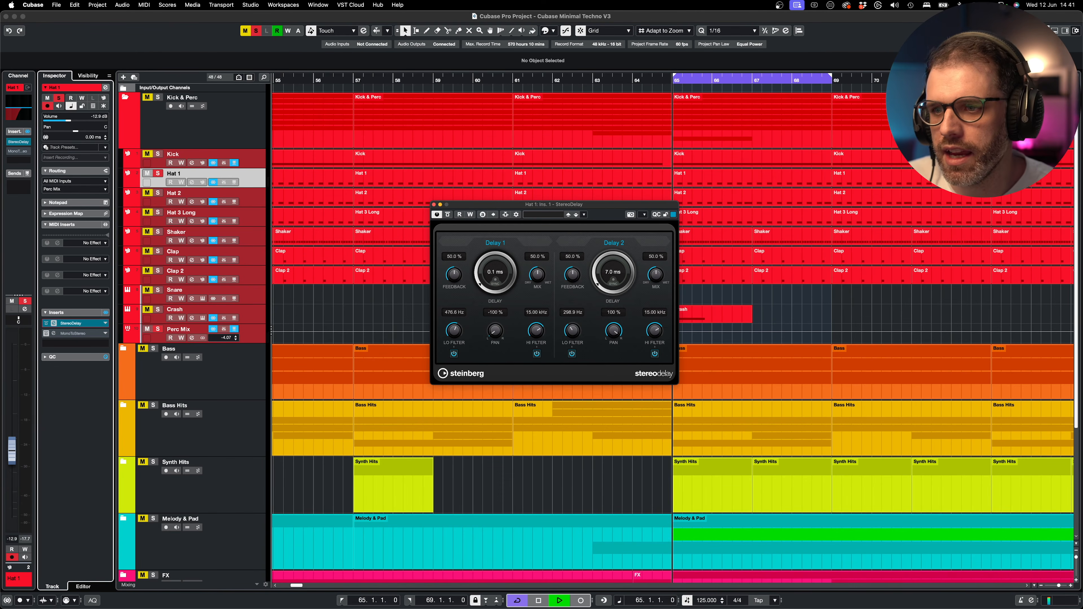
key("space")
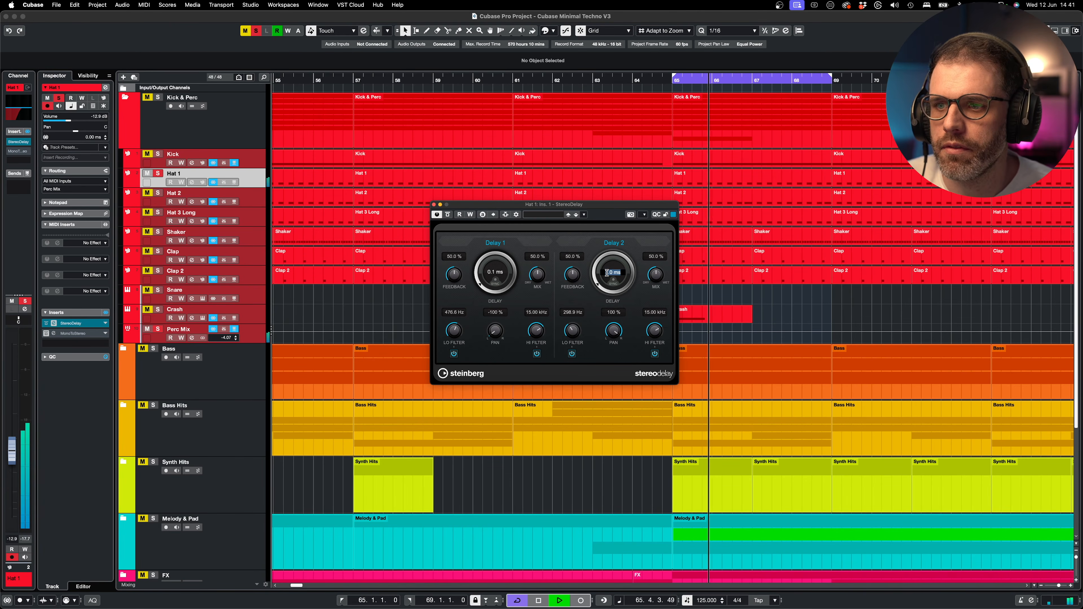
scroll(604, 278, "up", 1)
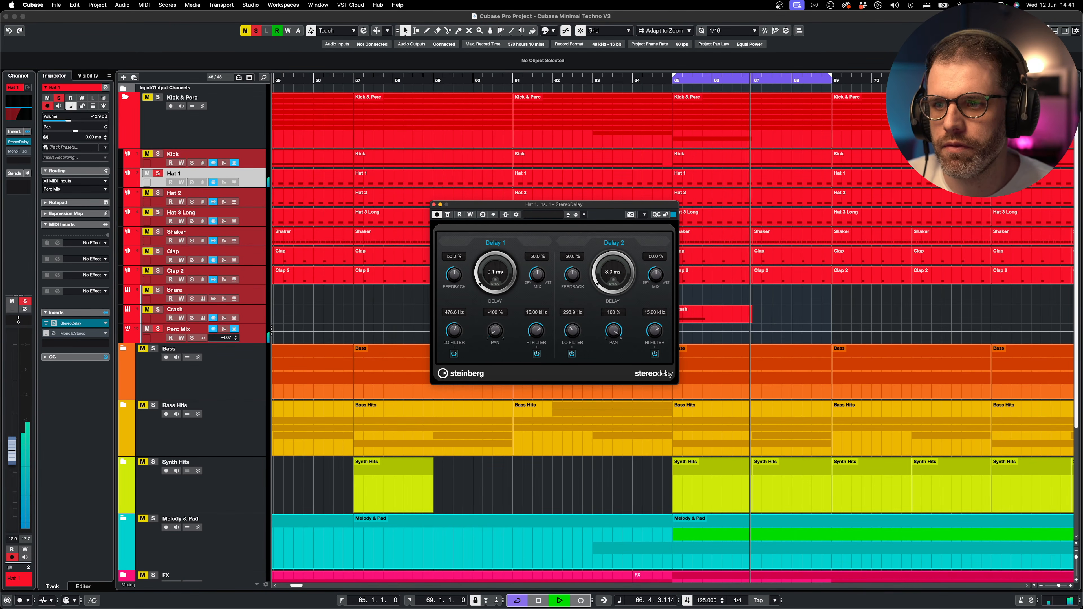
key("space")
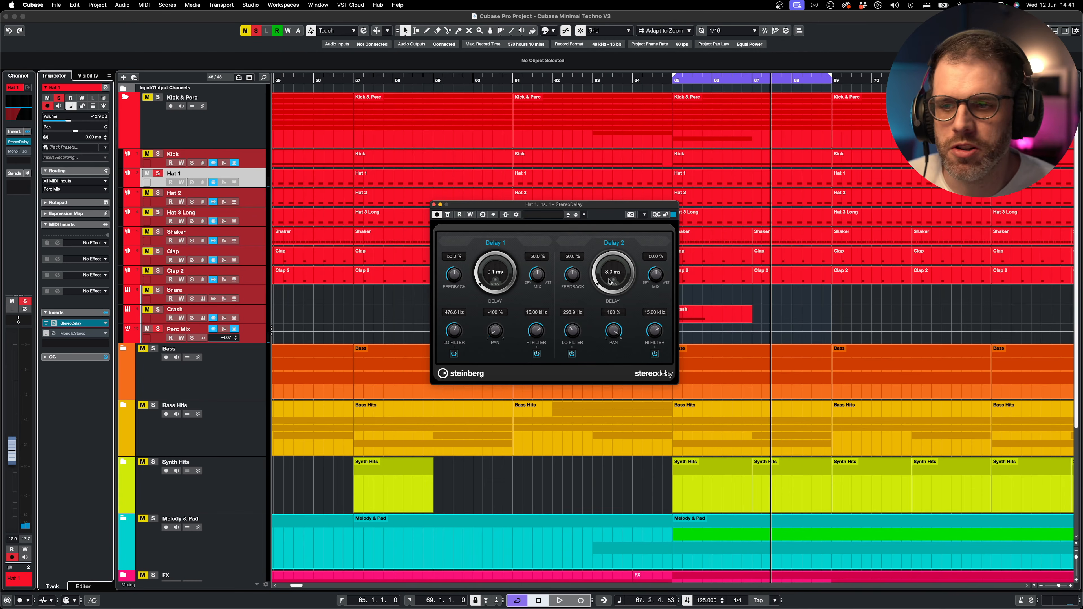
- Play Hat 1 while checking its level meters in the MixConsole, and examine Delay 2's pan in StereoDelay
key("space")
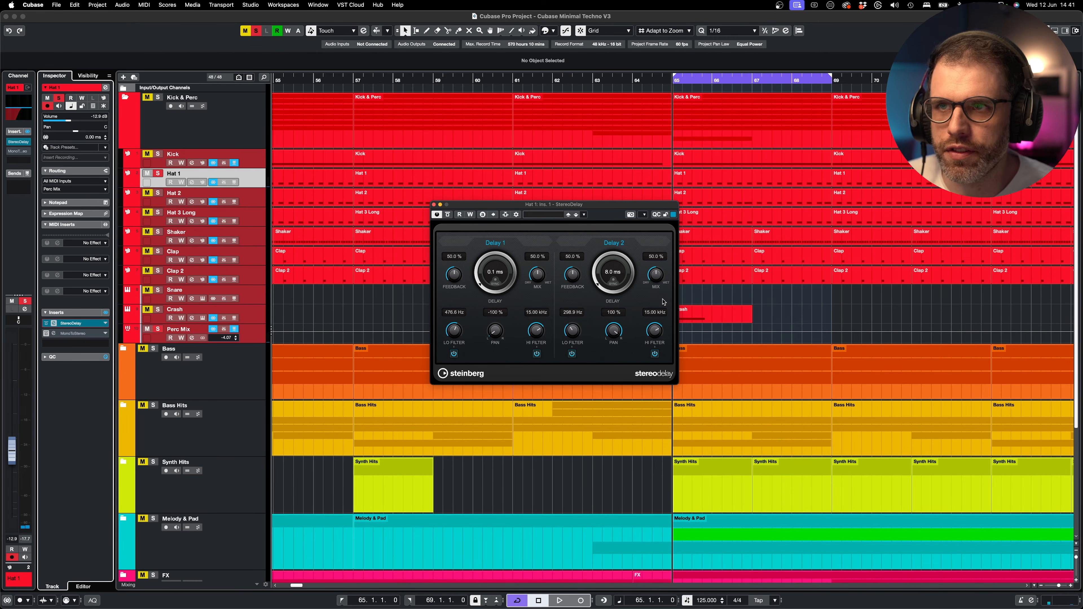
key("F3")
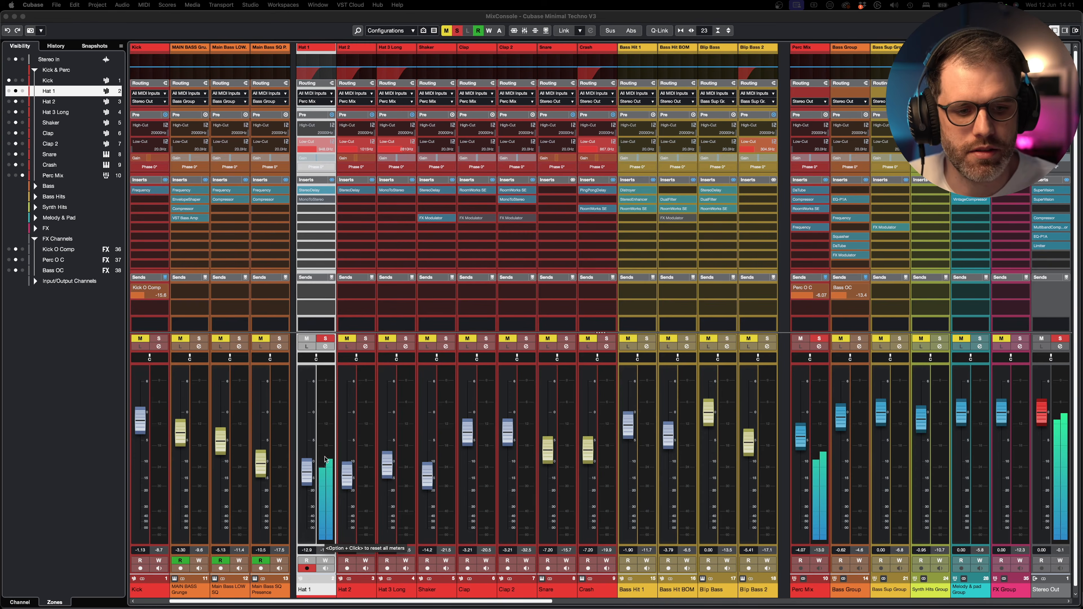
key("F3")
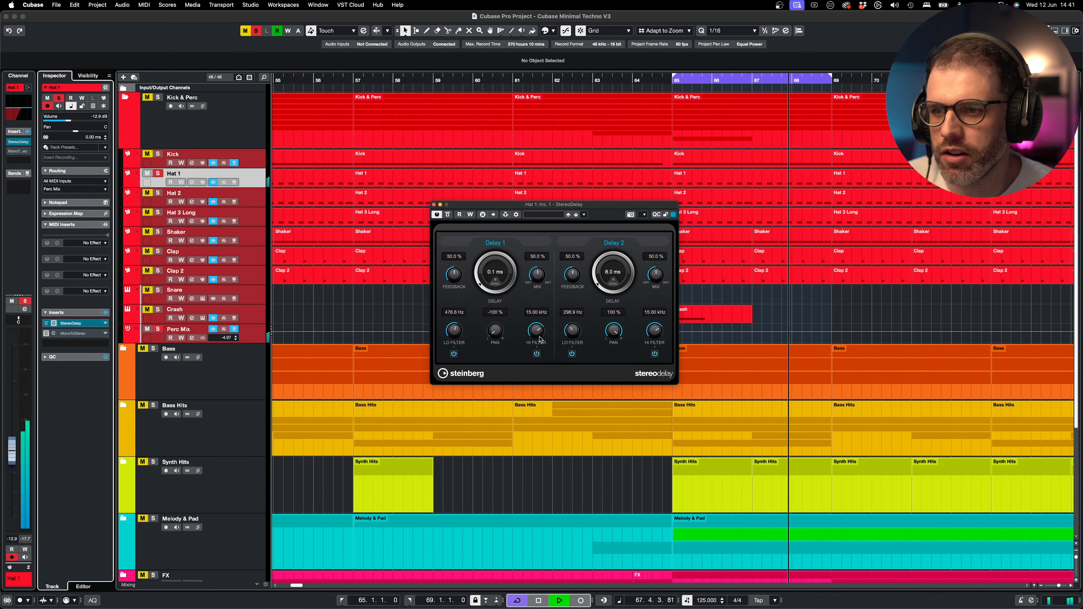
left_click_drag(616, 332, 616, 255)
- Stop playback, close StereoDelay and switch Hat 1's inserts so MonoToStereo is active and StereoDelay is bypassed
key("space")
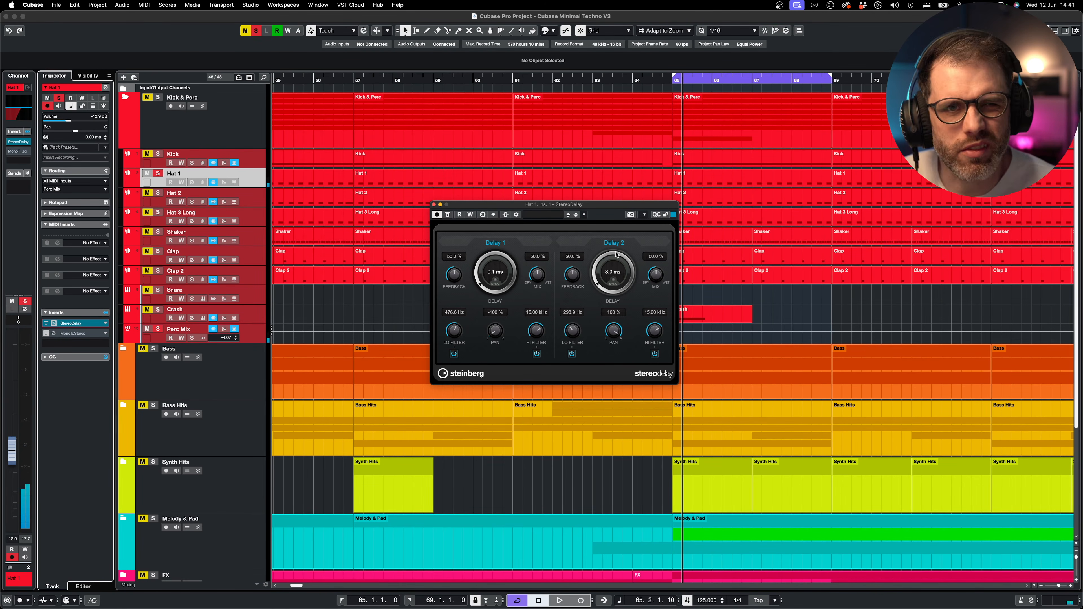
left_click(435, 205)
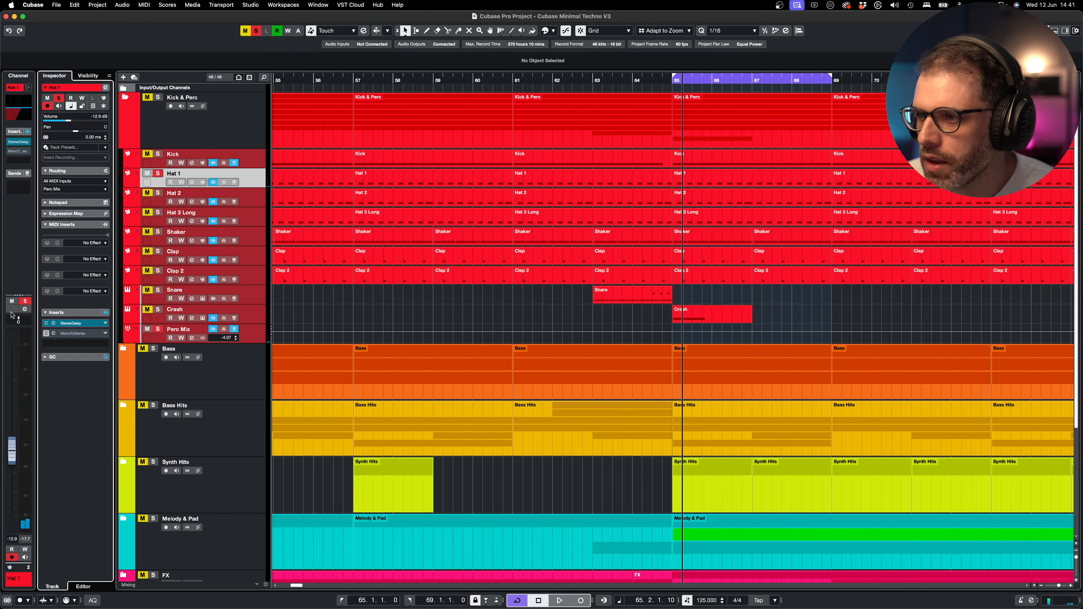
left_click(46, 333)
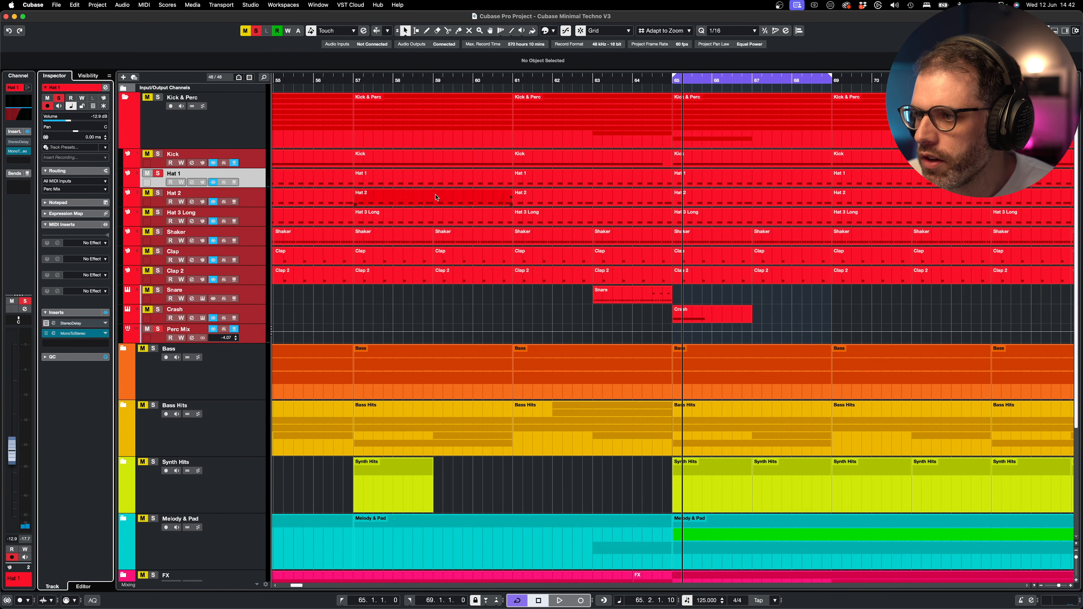
- Solo Hat 2, examine its StereoDelay settings and audition it together with Hat 1
left_click(296, 193)
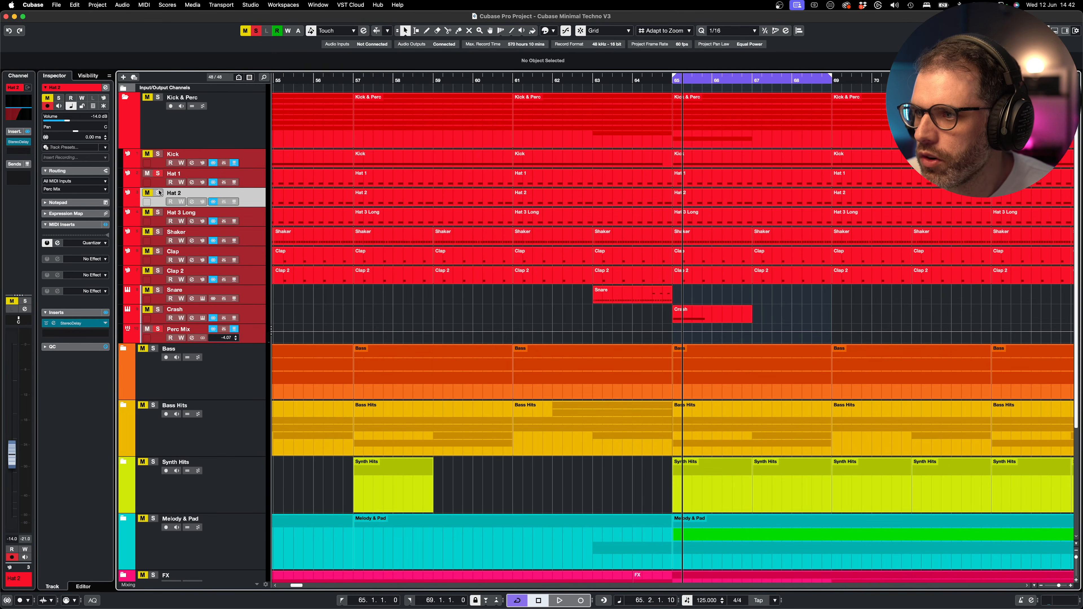
left_click(71, 323)
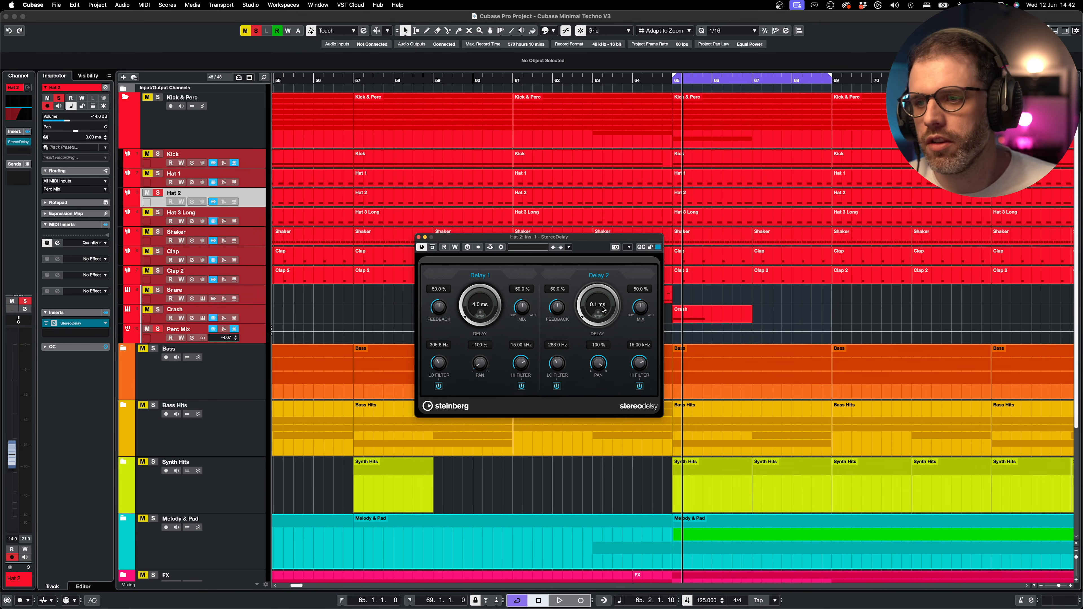
key("space")
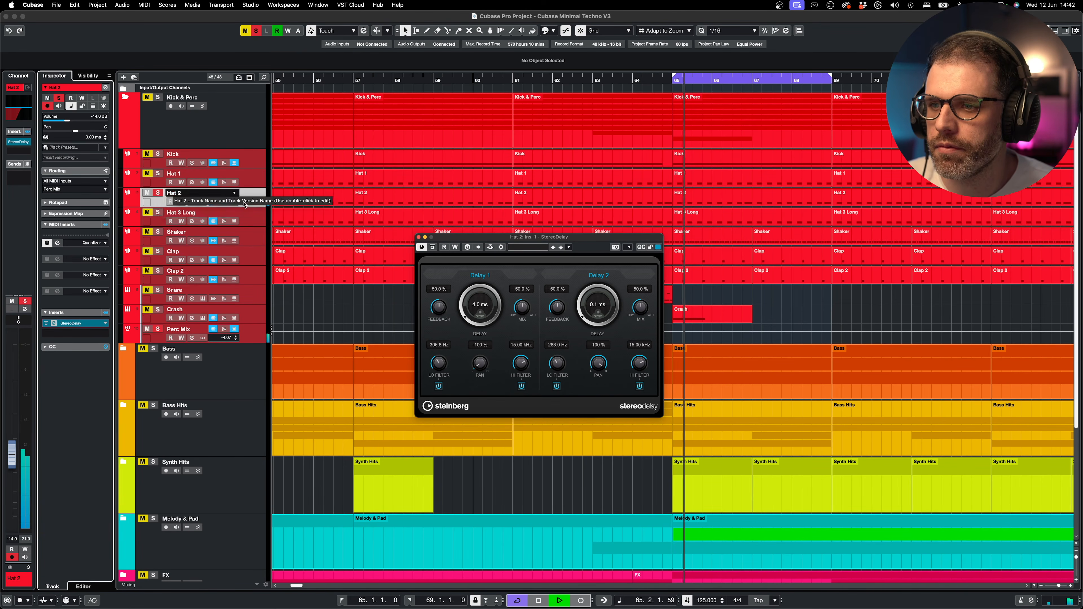
left_click(418, 237)
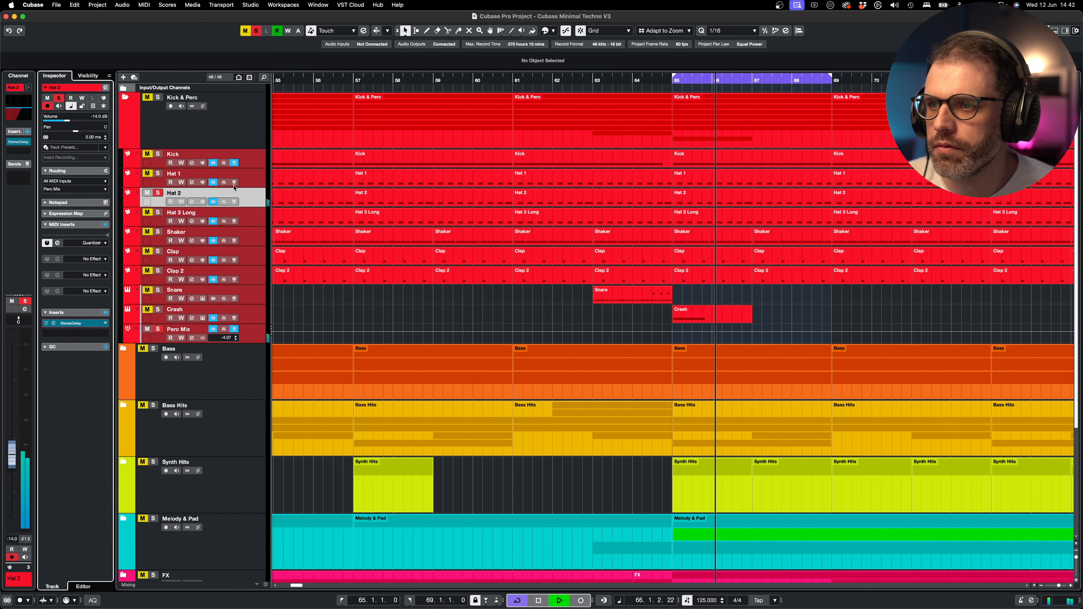
left_click(158, 174)
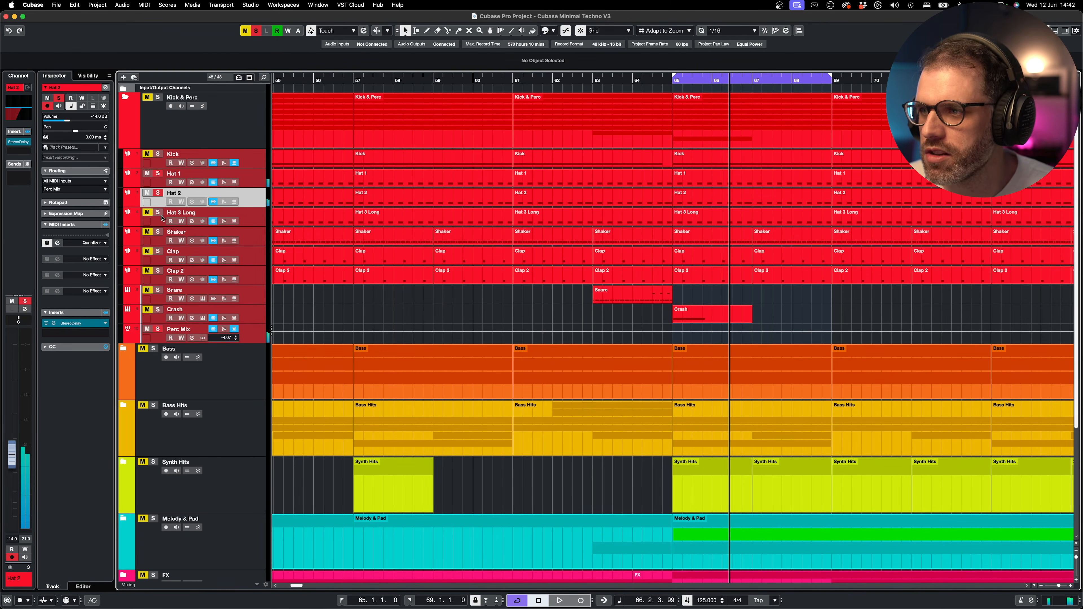
key("space")
- Remove Hat 2 from solo, solo Hat 3 Long alone and play it with its track selected
left_click(159, 194)
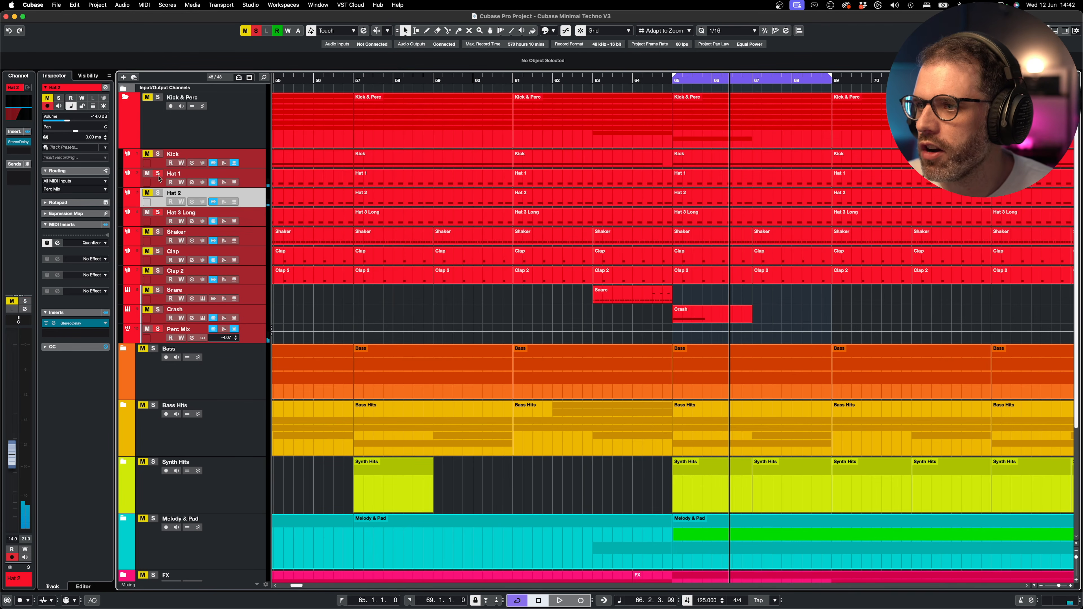
key("space")
left_click(268, 213)
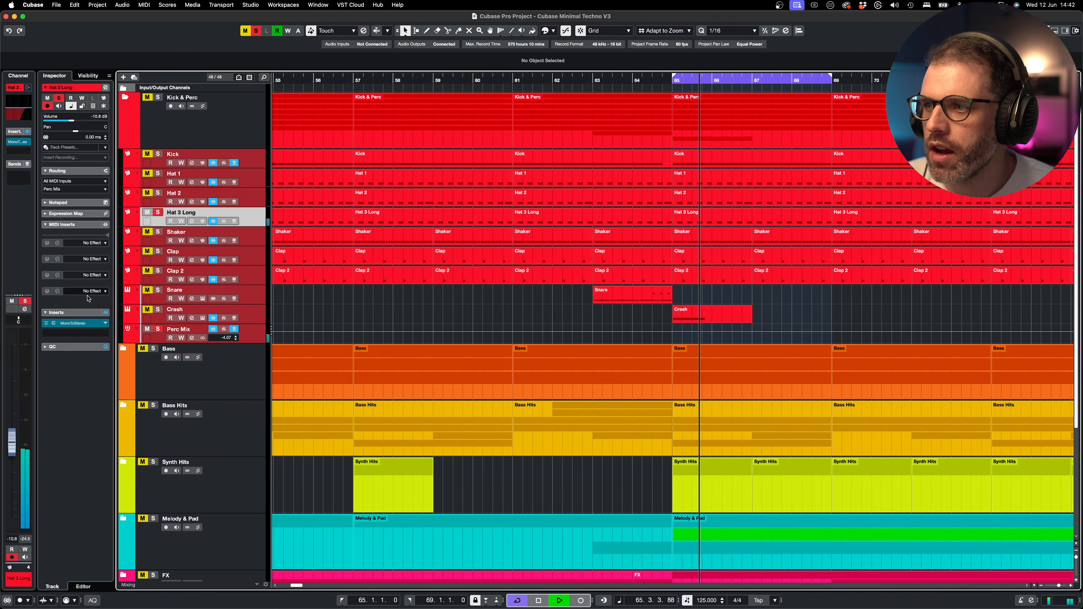
- Examine the MonoToStereo insert settings on Hat 3 Long, close the plug-in and stop playback
left_click(54, 325)
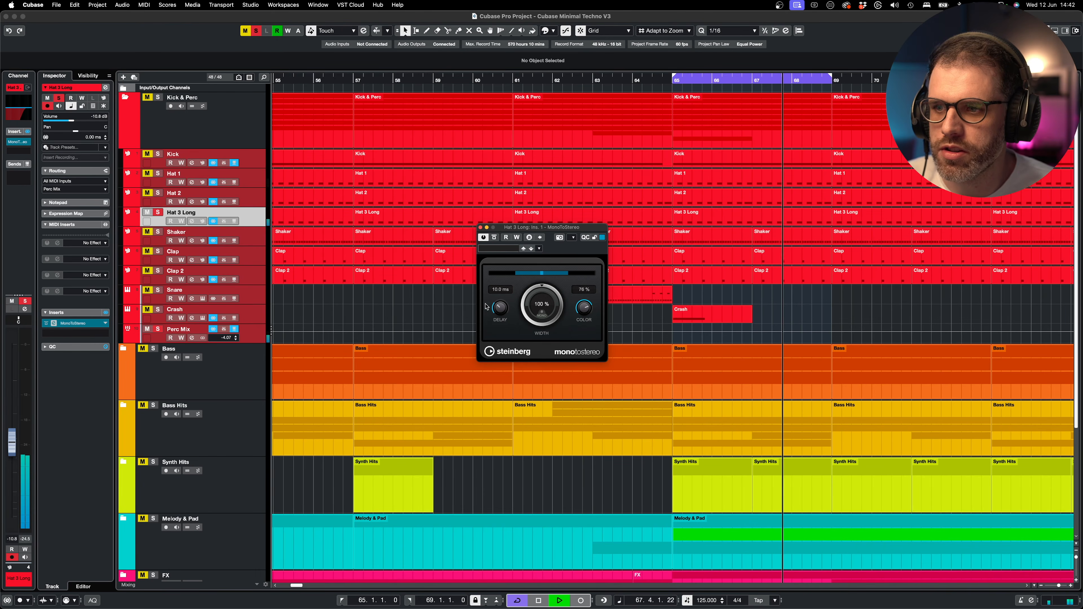
left_click(486, 229)
key("space")
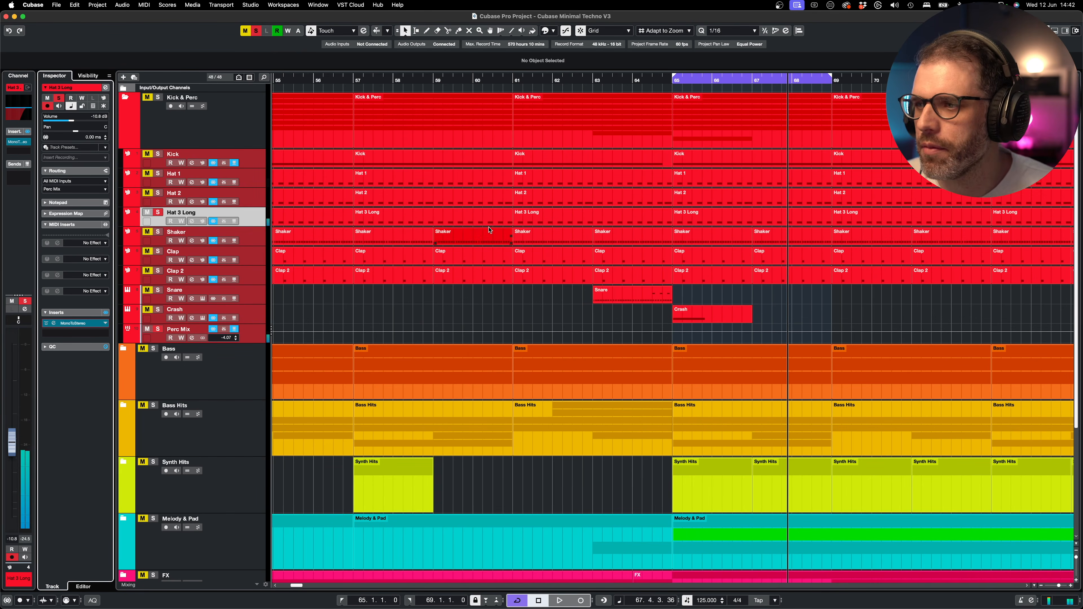
- Remove Hat 3 Long from solo, select the Clap and Clap 2 events at bar 65 and set the locators to their range
left_click(157, 212)
key("KP_0")
left_click_drag(703, 297, 730, 262)
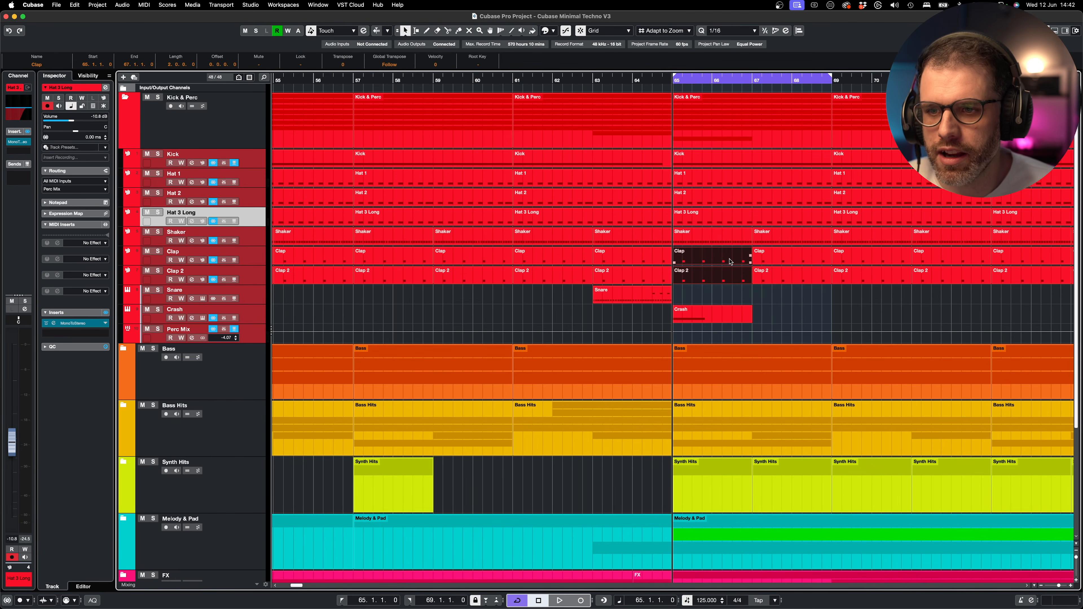
key("p")
key("super+s")
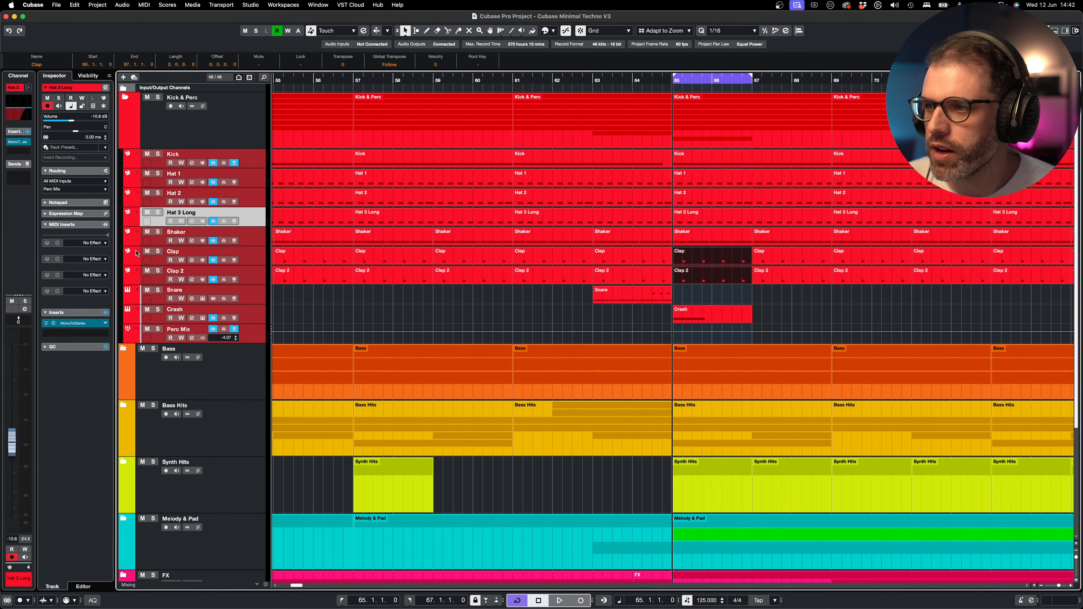
- Solo the Clap and Clap 2 tracks and audition them together over the bar 65 loop
left_click(158, 251)
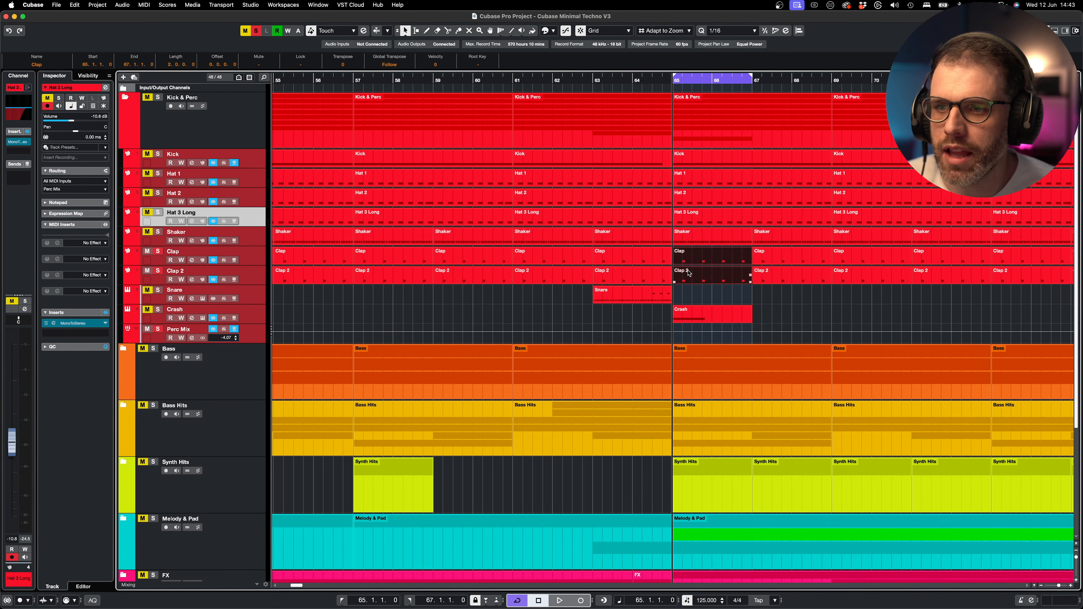
key("space")
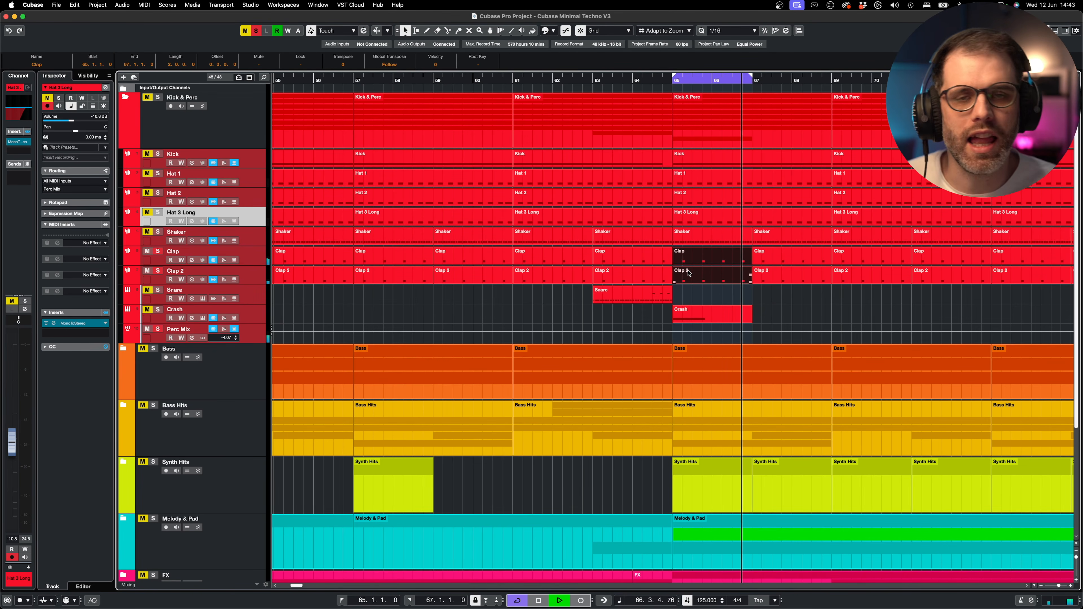
key("space")
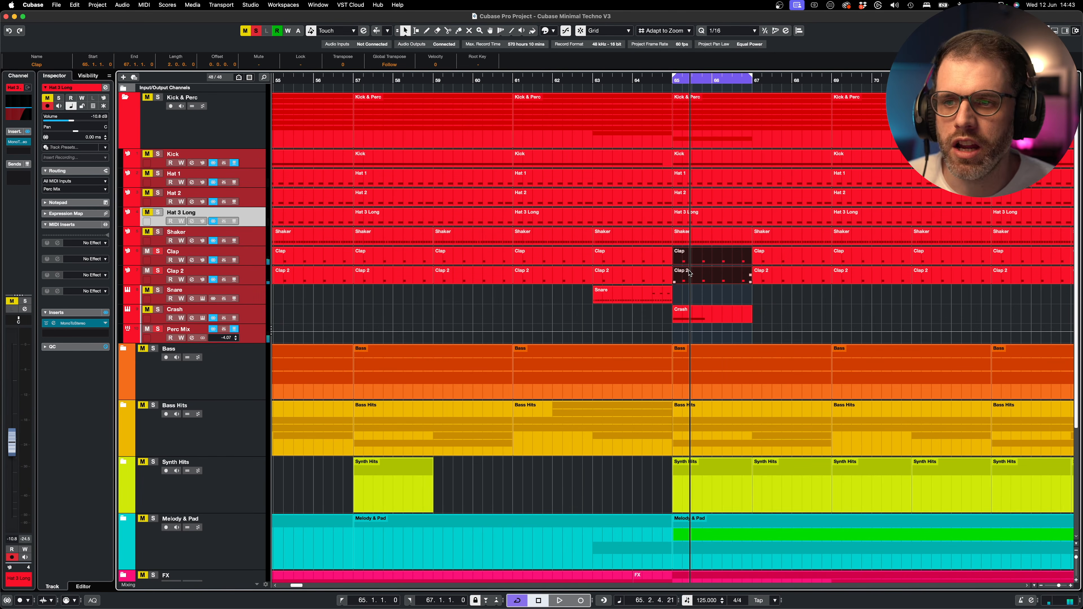
- Open both clap parts in the Key Editor and lower the third Clap note to B2, separating it from the Clap 2 note
double_click(703, 275)
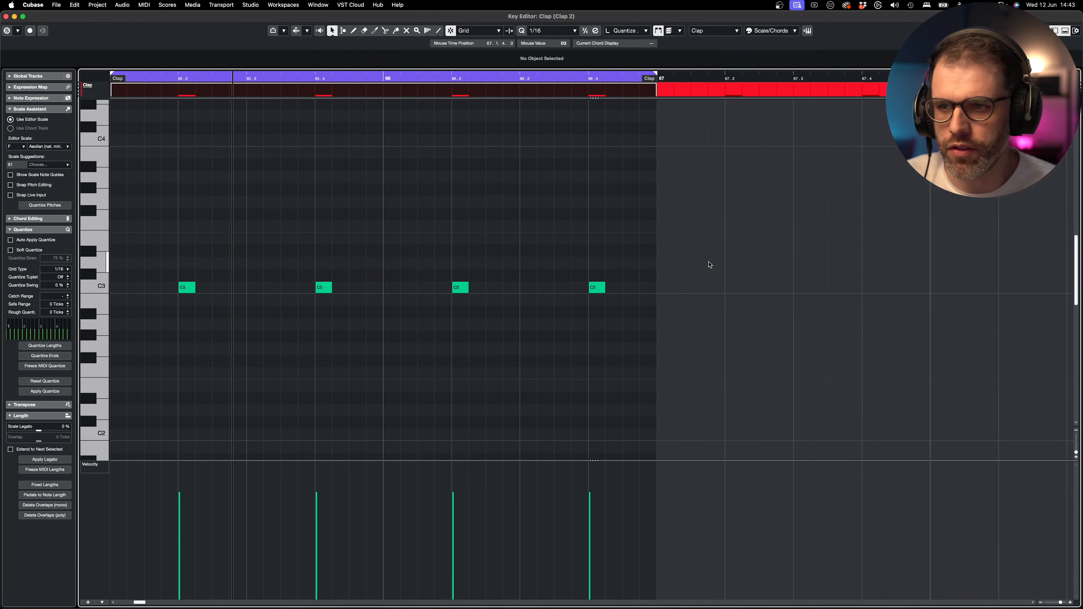
left_click_drag(460, 289, 460, 297)
left_click(465, 279)
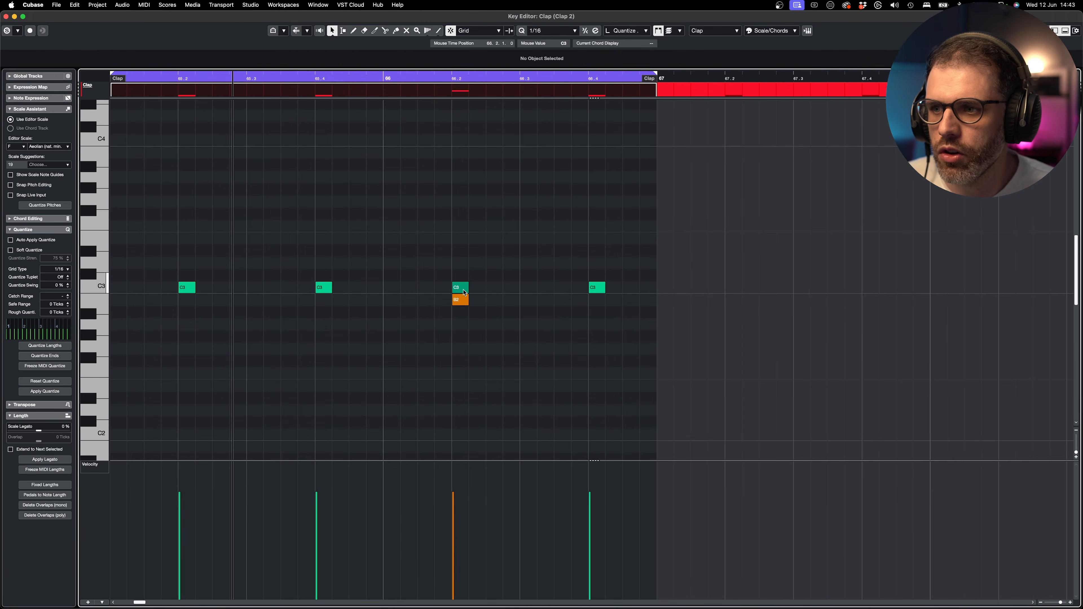
left_click(461, 287)
left_click(523, 354)
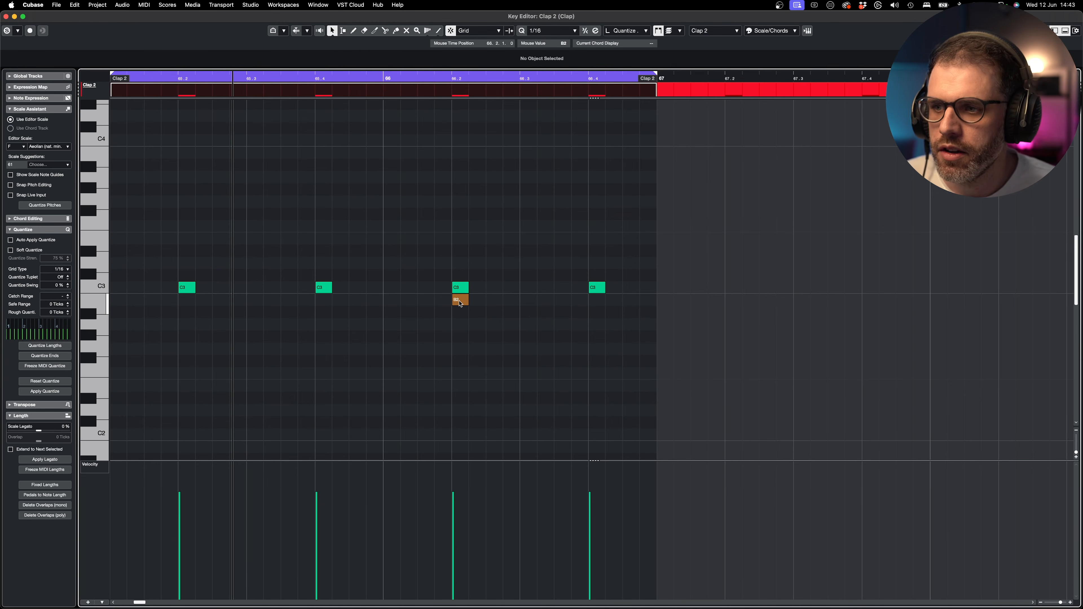
- Disable snapping, shift the B2 clap note slightly late against the C3 note, and quantize it back to the grid
left_click(453, 75)
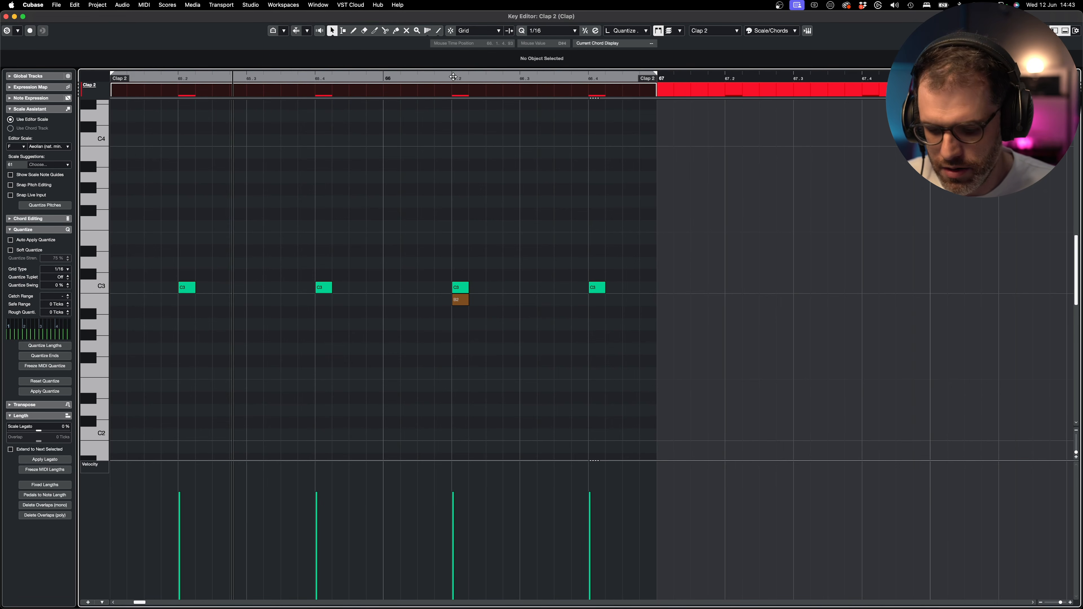
left_click(451, 79)
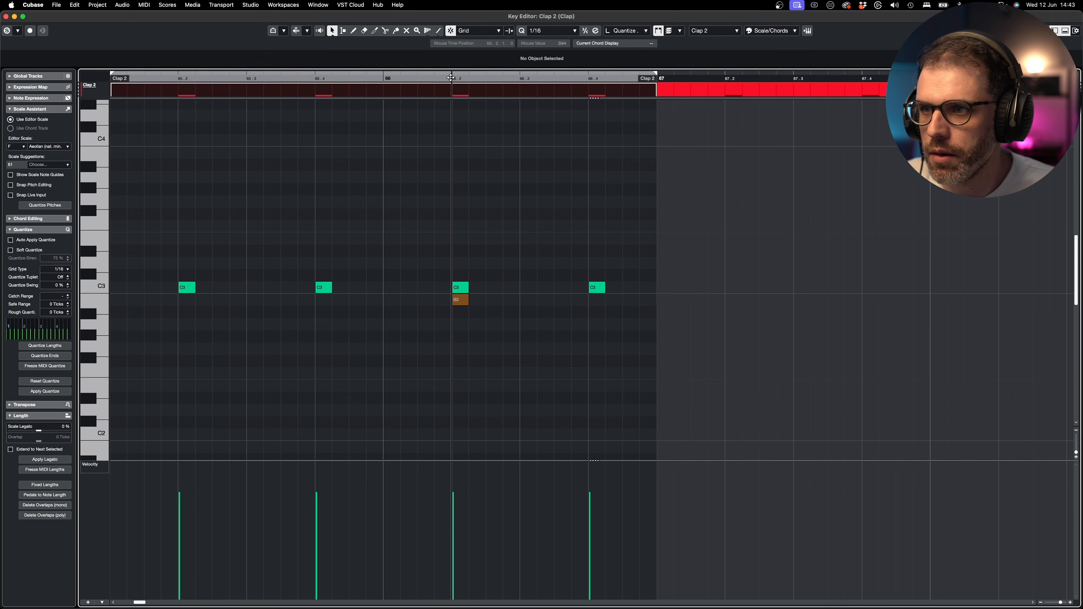
key("j")
key("h")
key("h")
key("h")
key("h")
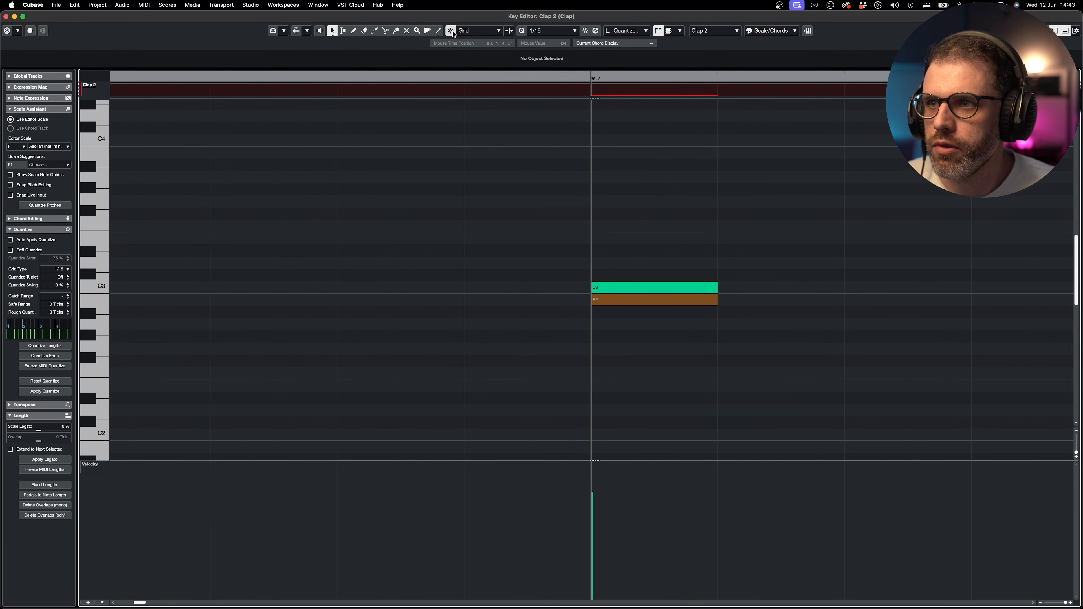
left_click_drag(606, 307, 645, 304)
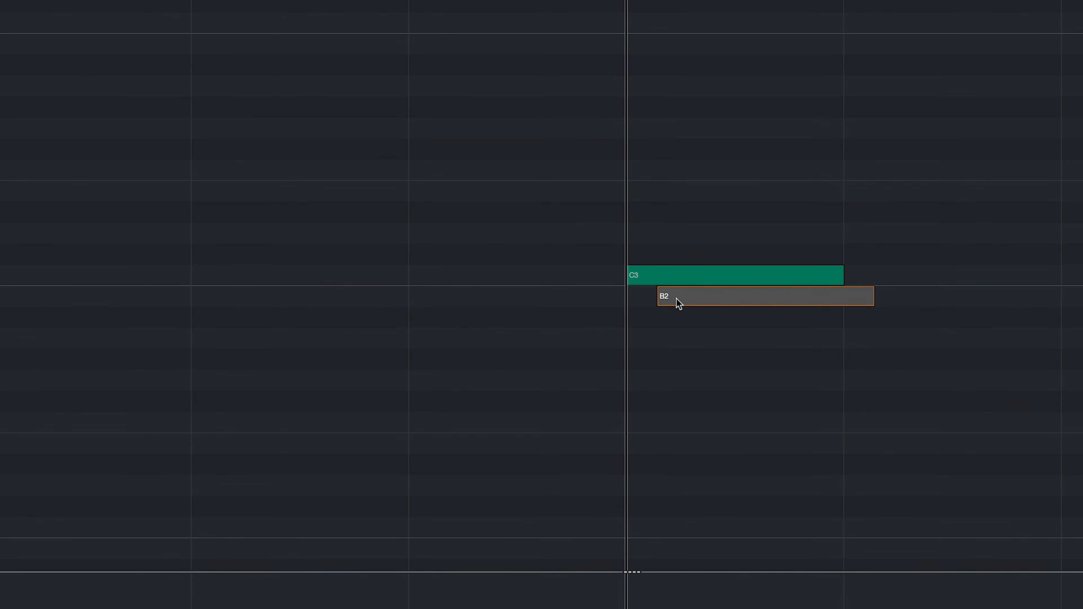
key("q")
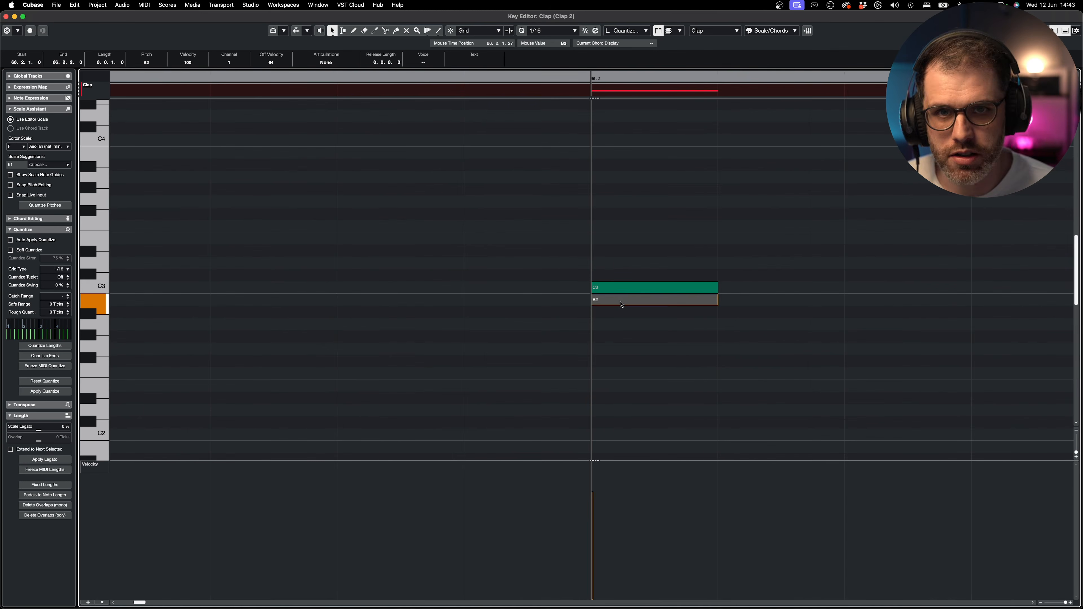
- Re-enable snapping, transpose the B2 clap note up to C3 and close the Key Editor
key("g")
key("g")
key("g")
key("g")
key("g")
key("g")
key("g")
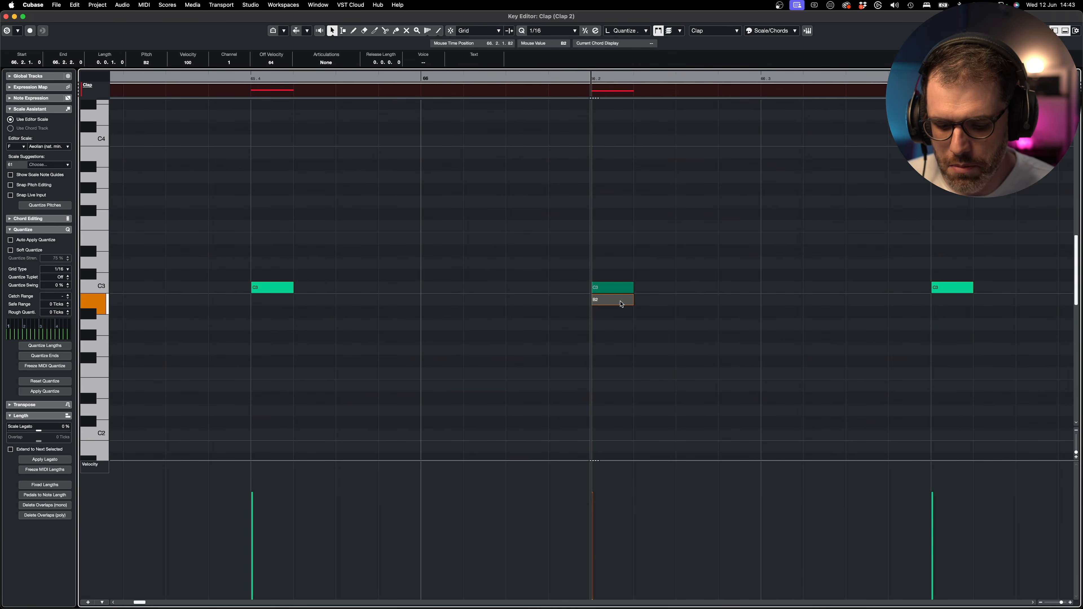
key("j")
key("g")
key("Up")
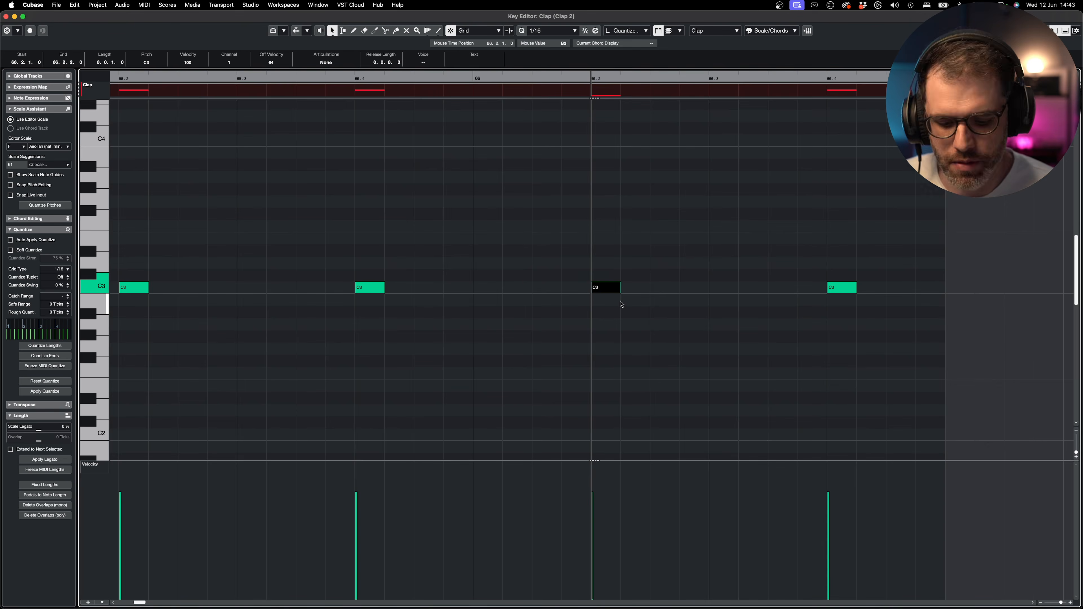
key("Escape")
- Select only the Clap event at bar 65 and compare the track delay settings of Clap and Clap 2
left_click(763, 290)
left_click(685, 254)
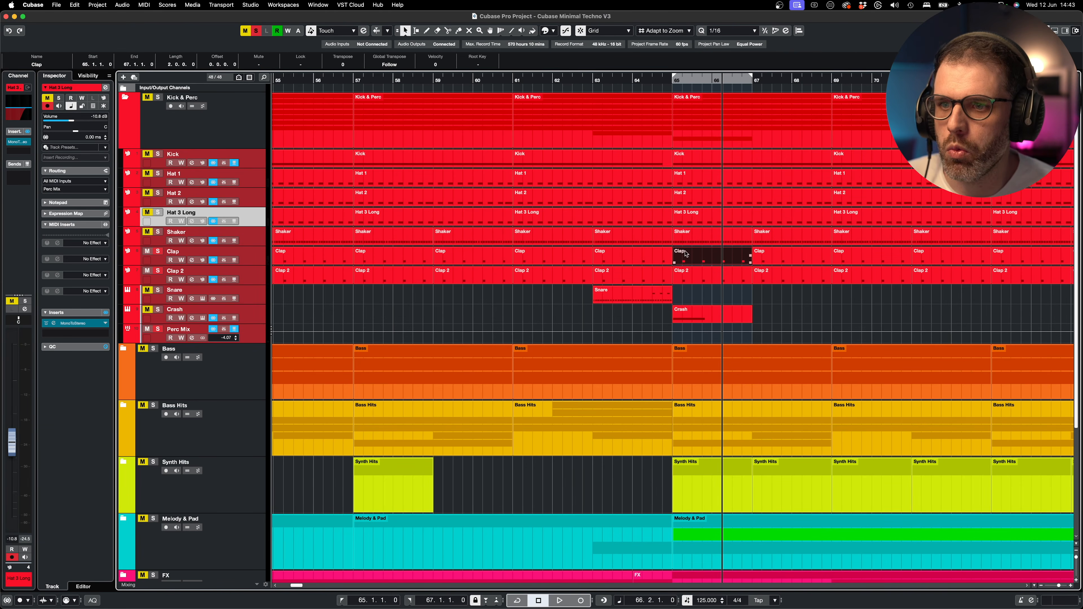
left_click(250, 261)
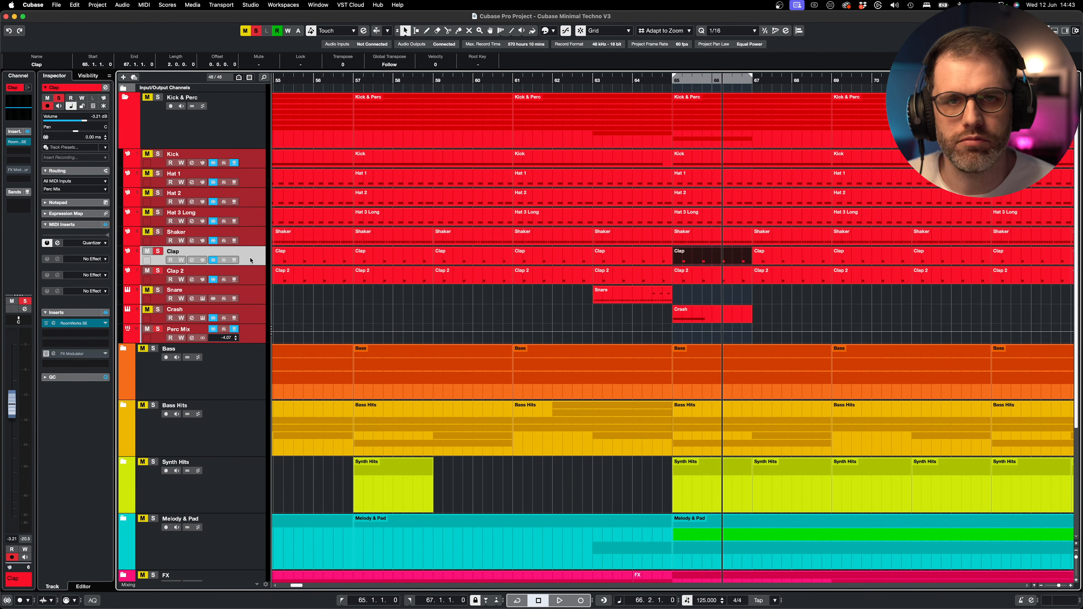
left_click(260, 281)
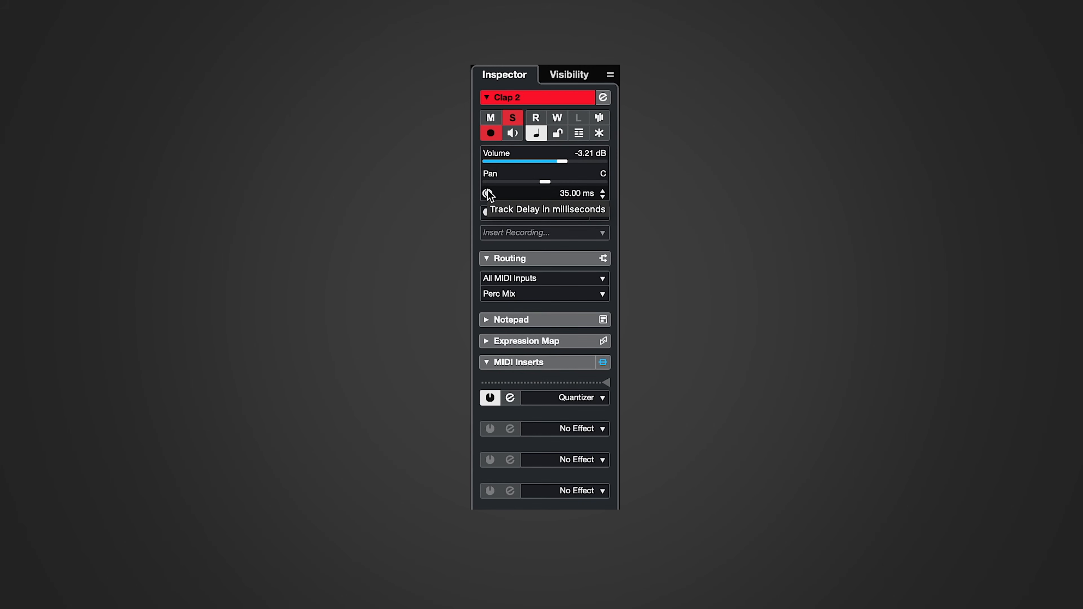
- Set Clap 2's track delay to 100 ms and play the soloed claps to hear the offset
double_click(572, 195)
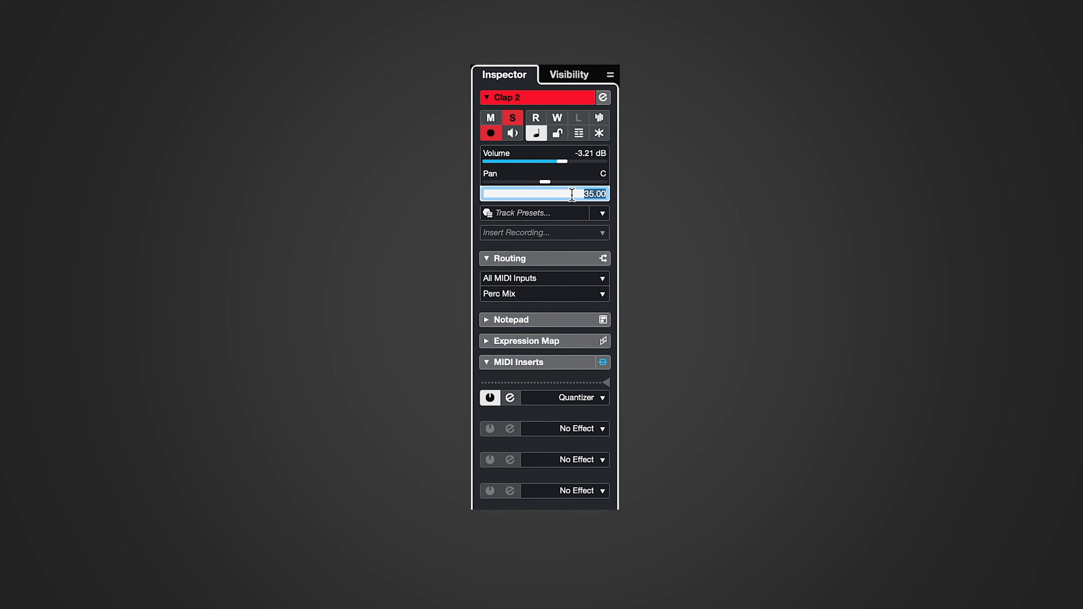
type("100")
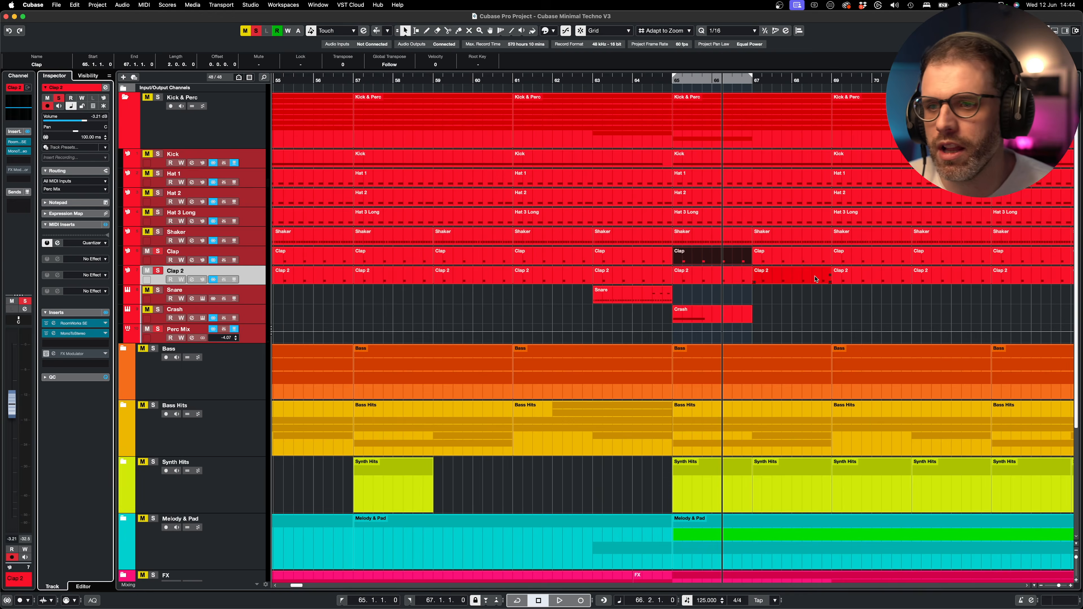
key("space")
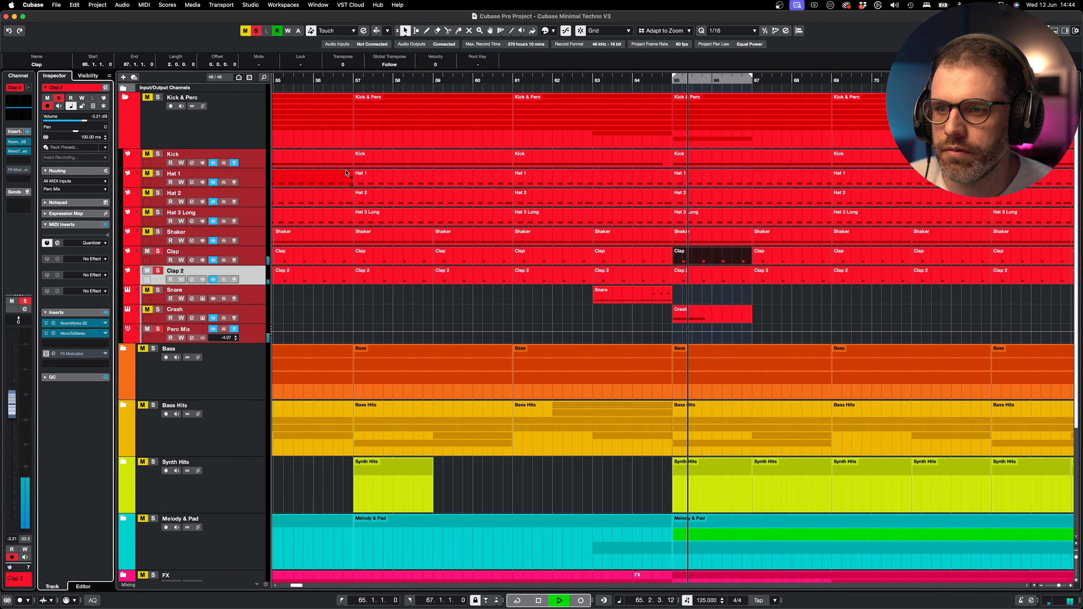
- Set Clap 2's track delay to 35 ms, audition it and remove the clap tracks from solo
double_click(85, 136)
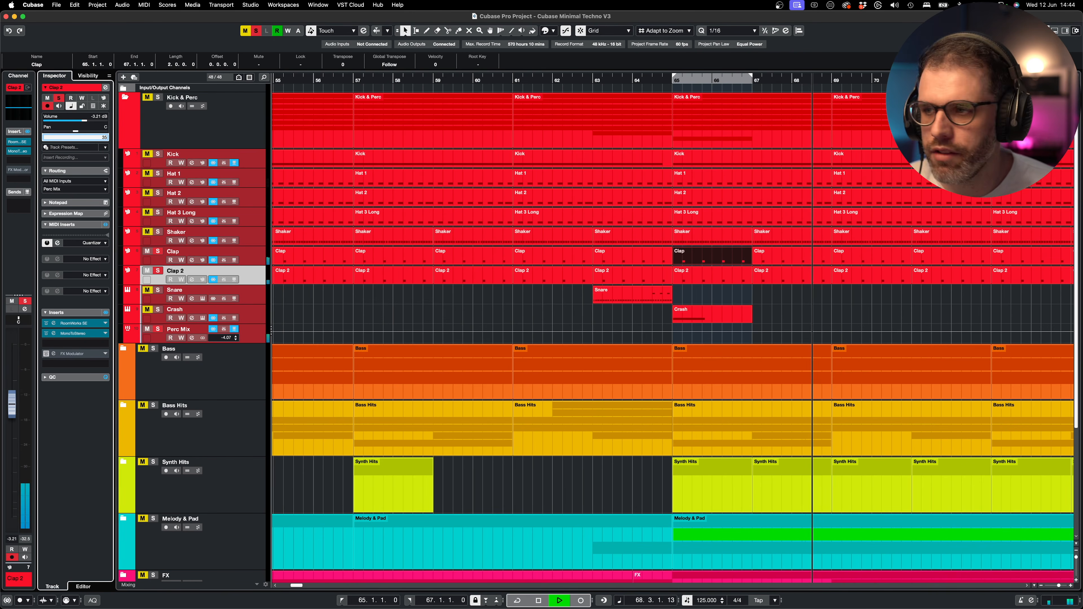
type("35")
key("Return")
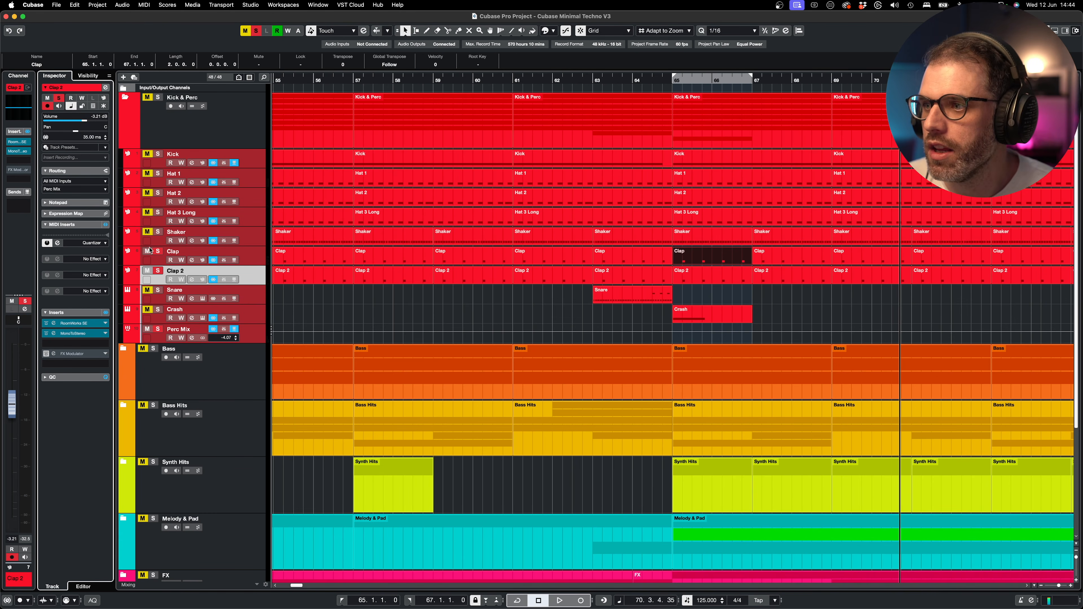
left_click(158, 272)
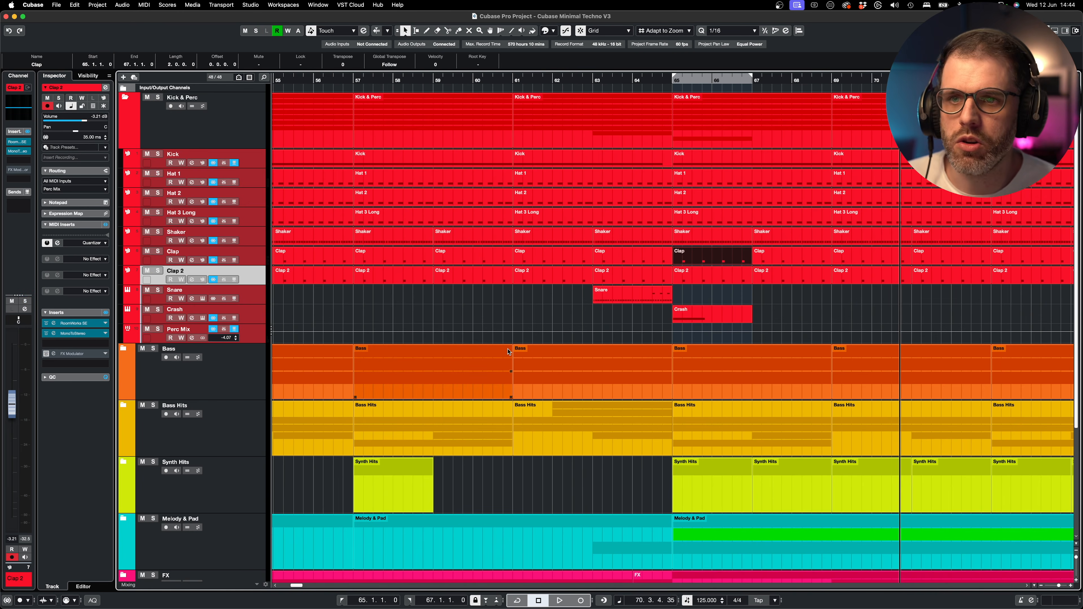